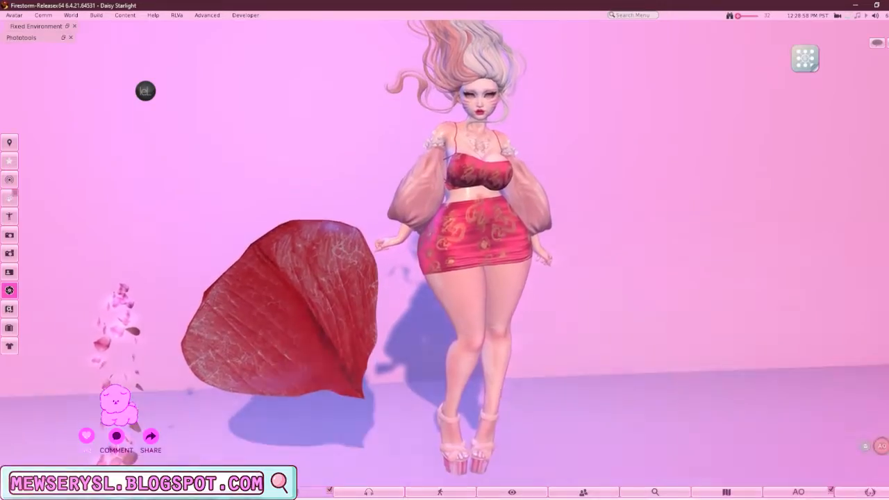
scroll(445, 250, up, 3)
scroll(444, 250, up, 3)
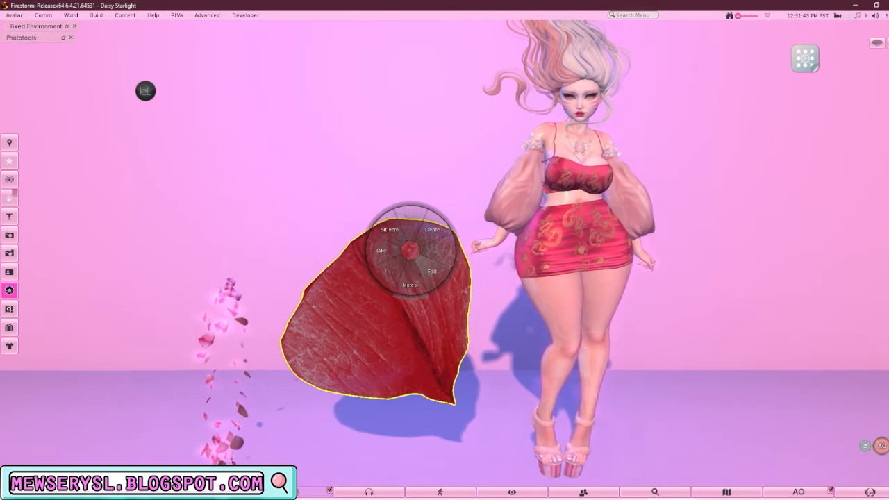
key(Escape)
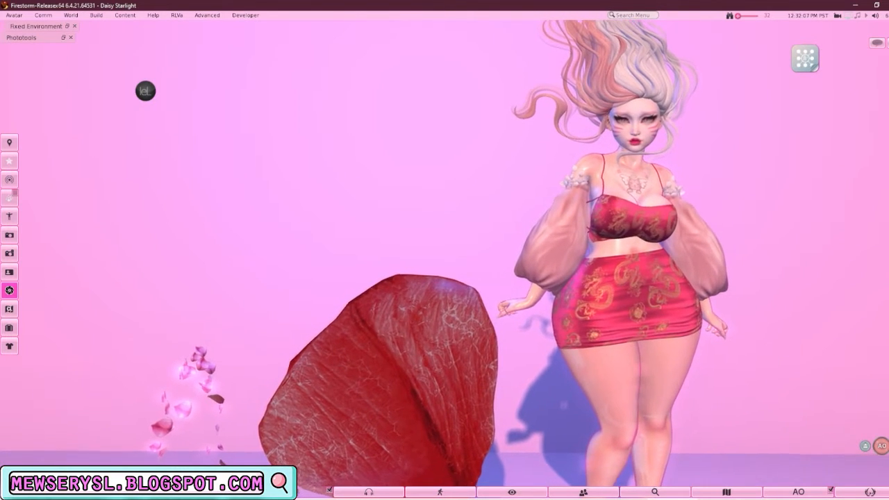
Open the red petal for editing, look over its texture settings, and close the editor.
right_click(419, 300)
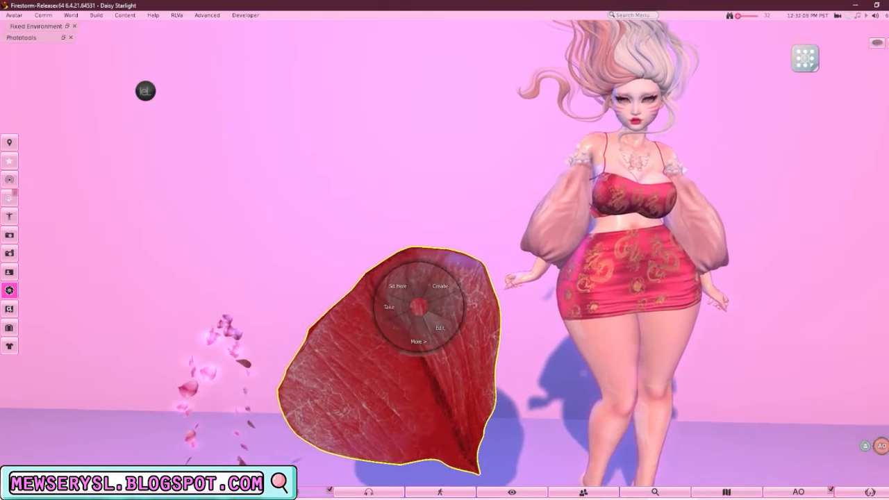
click(442, 323)
click(201, 124)
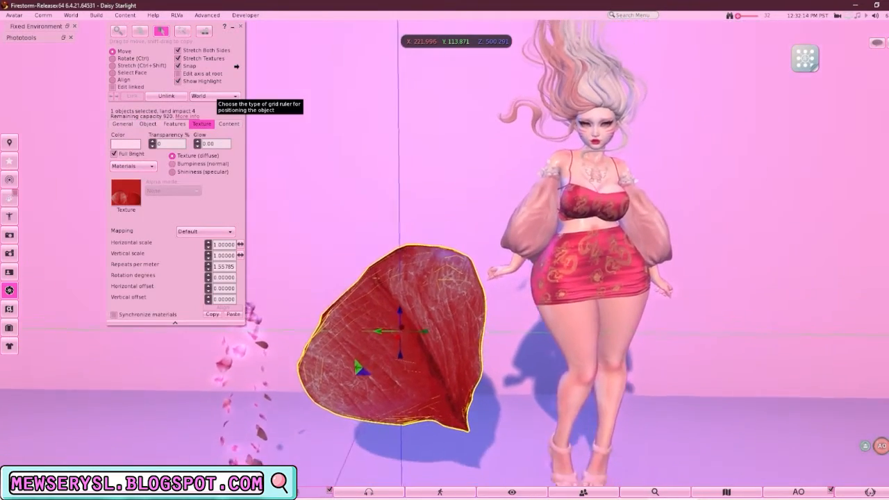
key(ctrl+w)
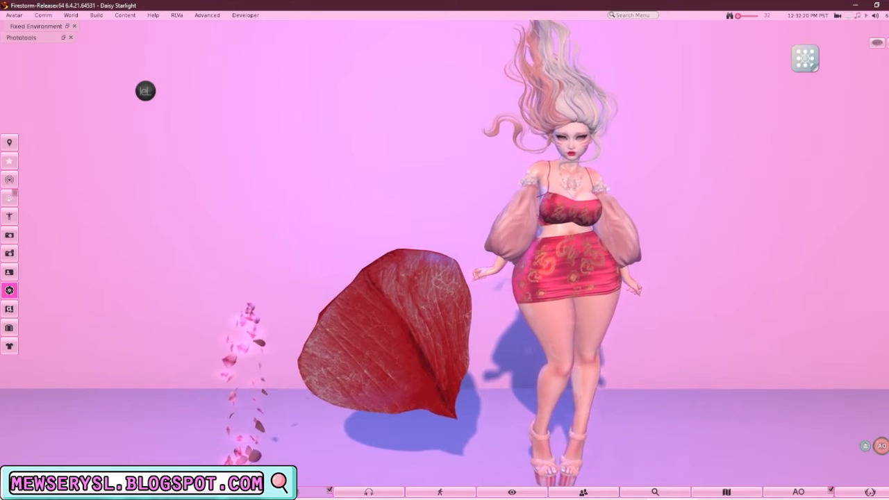
click(436, 304)
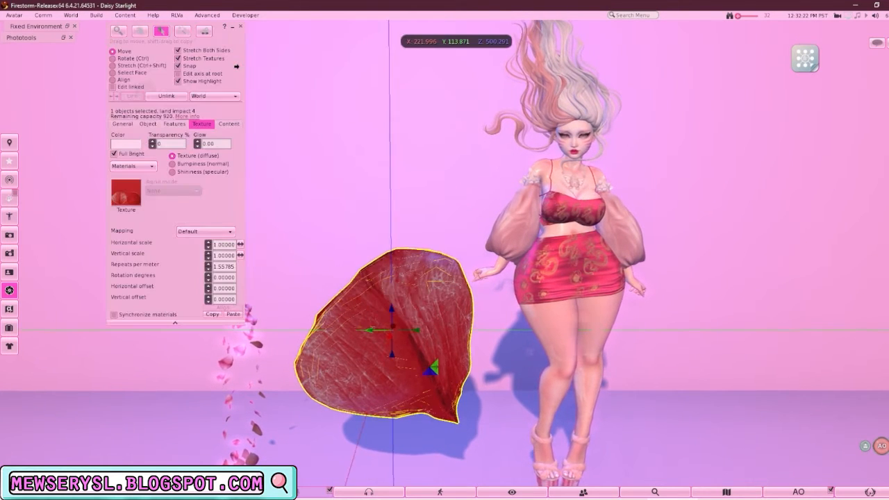
key(ctrl+w)
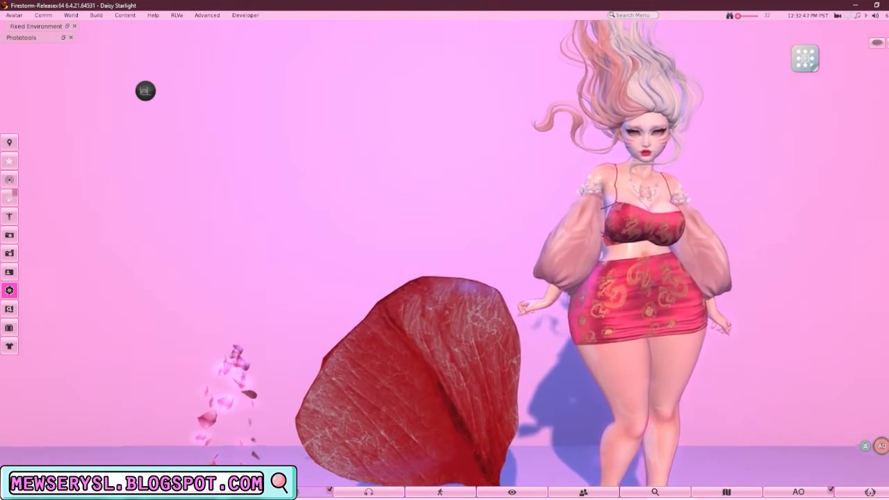
right_click(421, 299)
click(442, 319)
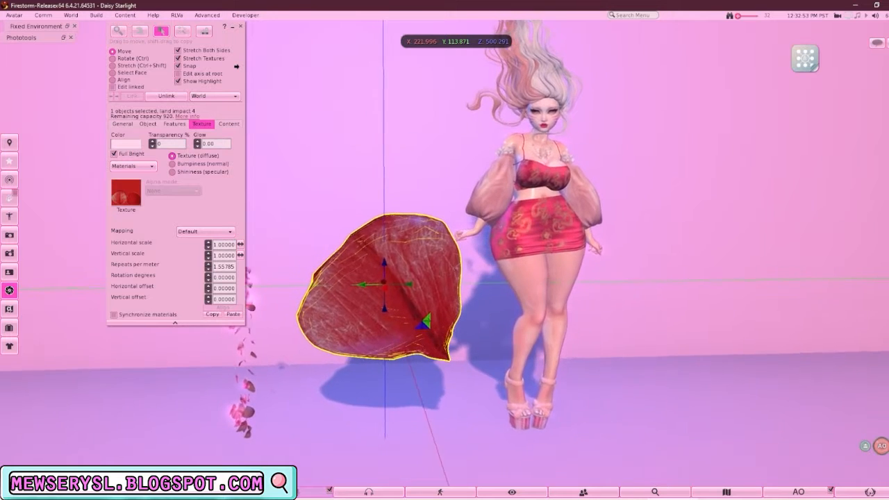
click(240, 26)
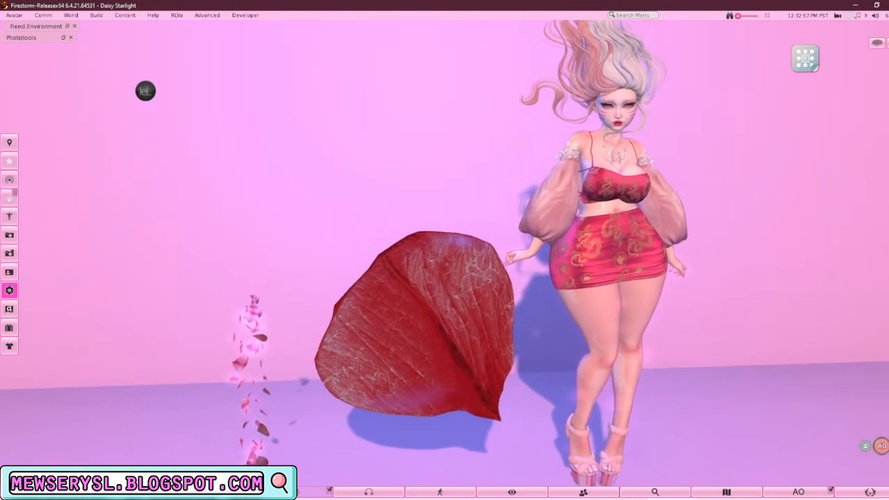
Edit the red petal again and compare its diffuse texture settings with its bumpiness (normal) settings.
right_click(455, 260)
click(476, 280)
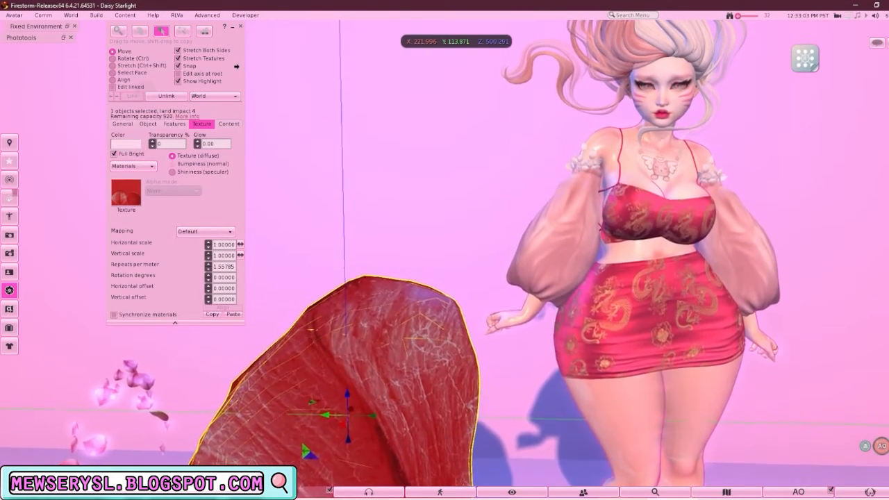
click(172, 164)
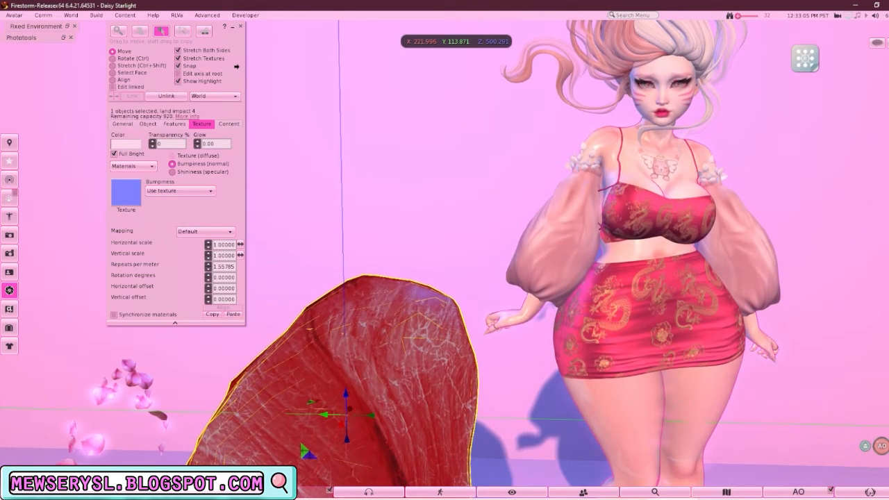
click(172, 156)
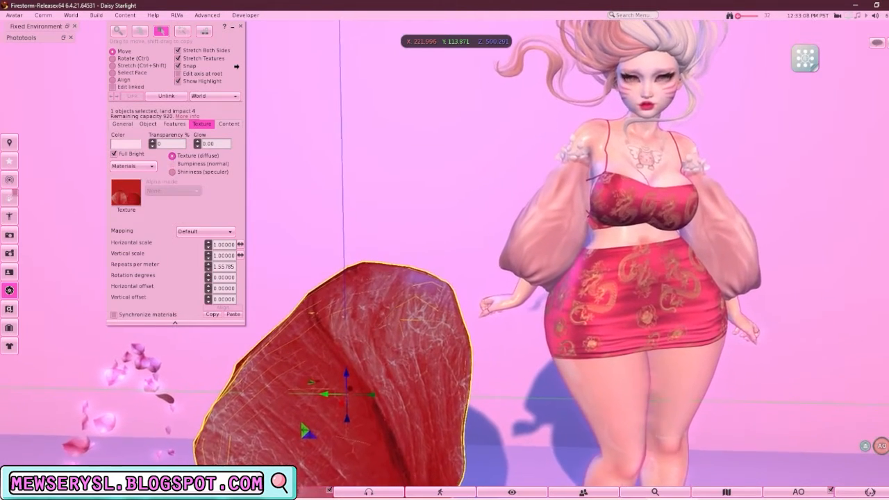
click(172, 164)
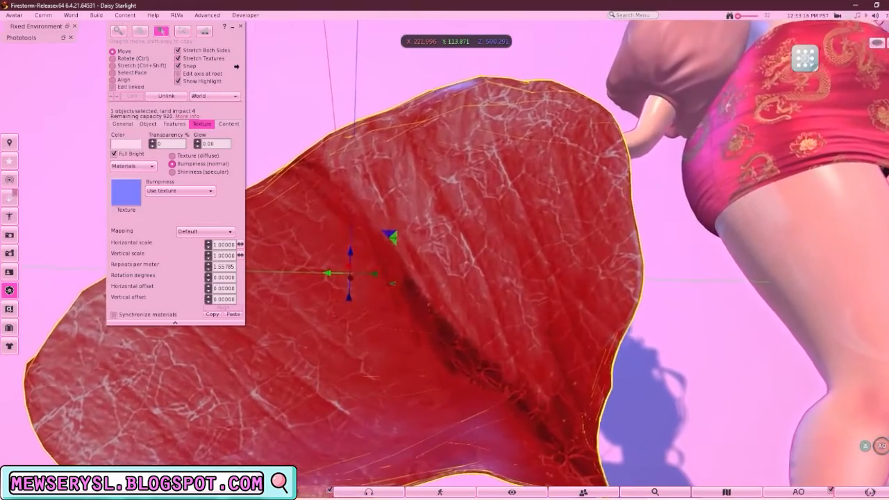
click(172, 155)
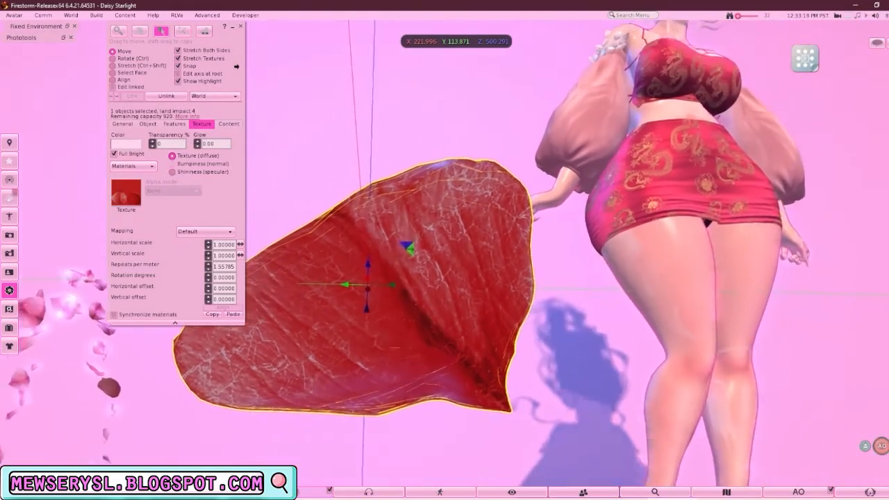
click(172, 164)
mouse_move(838, 15)
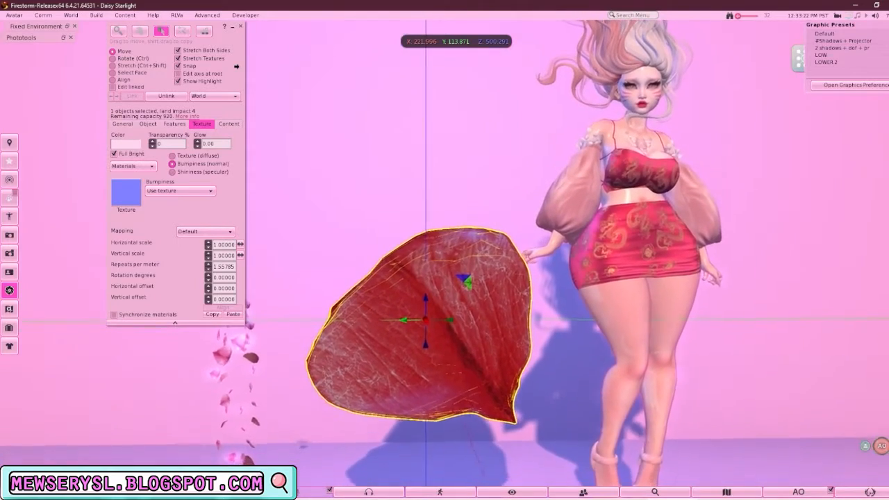
click(421, 109)
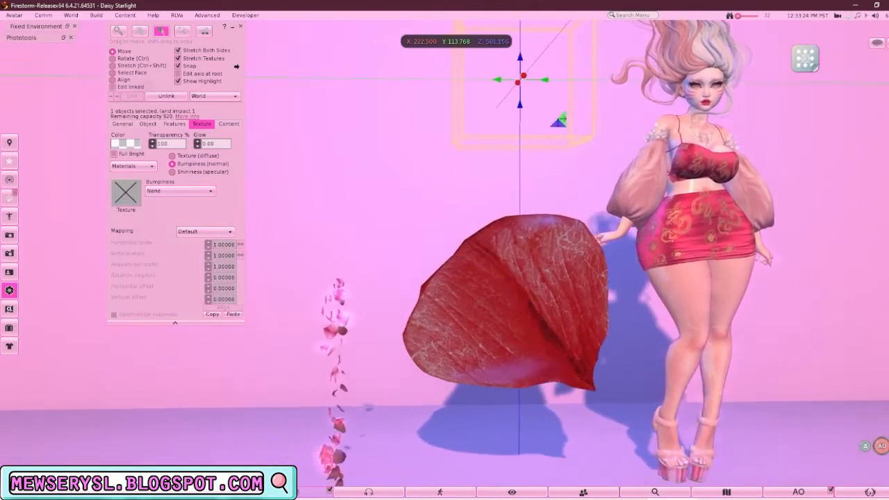
mouse_move(495, 116)
mouse_down()
mouse_move(384, 123)
mouse_move(498, 123)
mouse_move(433, 123)
mouse_move(486, 122)
mouse_up()
click(172, 171)
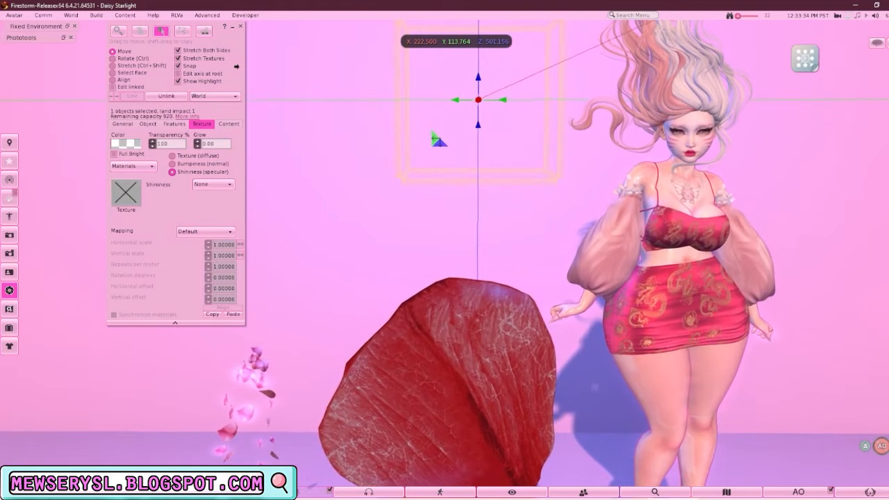
click(172, 163)
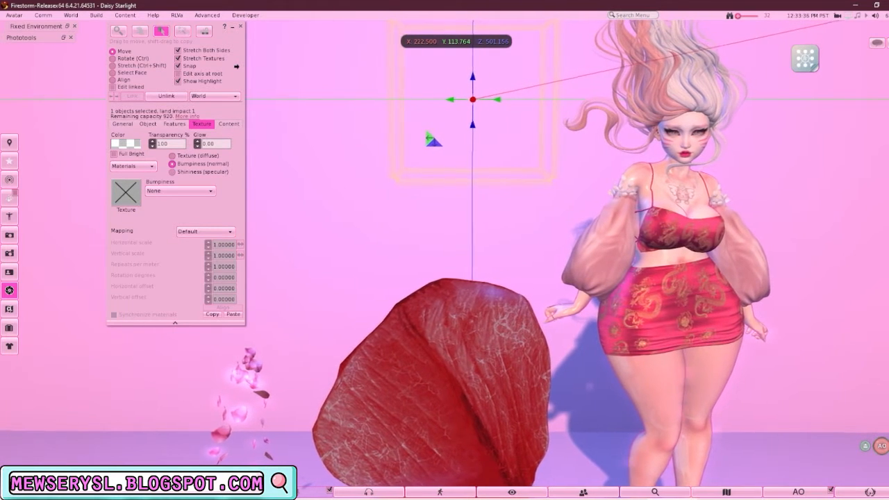
click(576, 414)
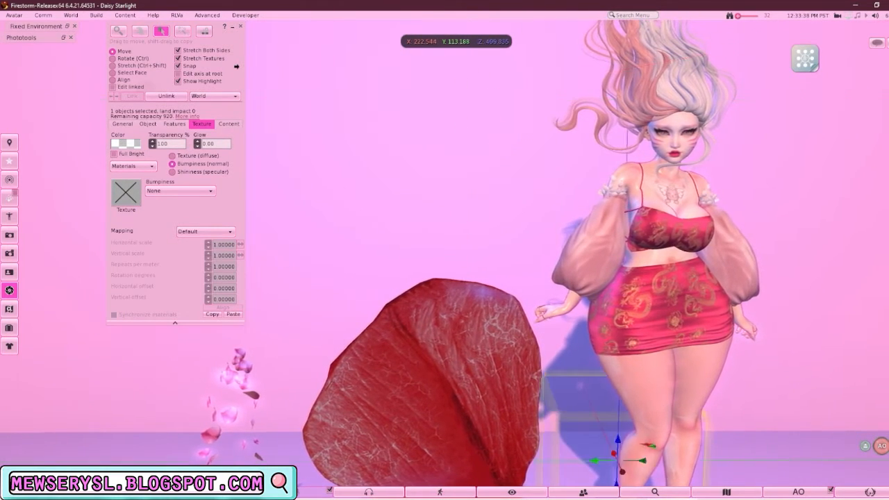
Reselect the red petal, view its shininess (specular) settings, and close the editor.
click(430, 387)
click(173, 171)
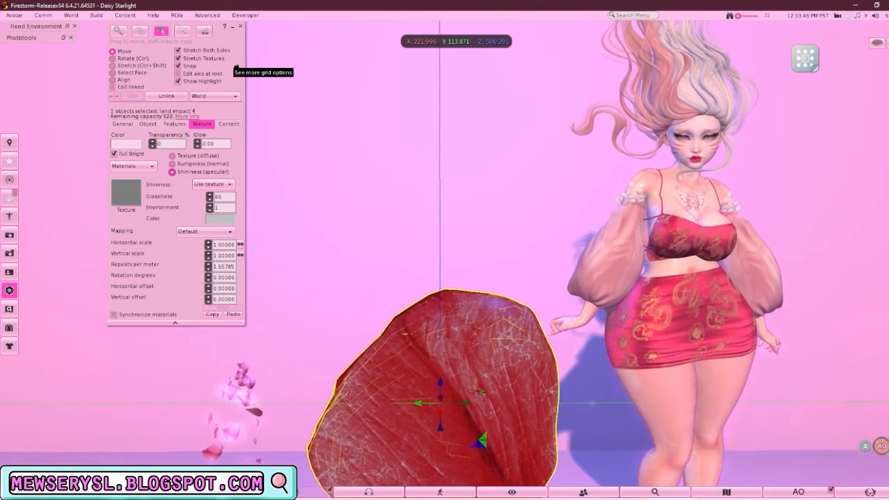
click(240, 26)
Examine the petal's veined surface up close alongside its shininess (specular) settings.
scroll(409, 417, up, 5)
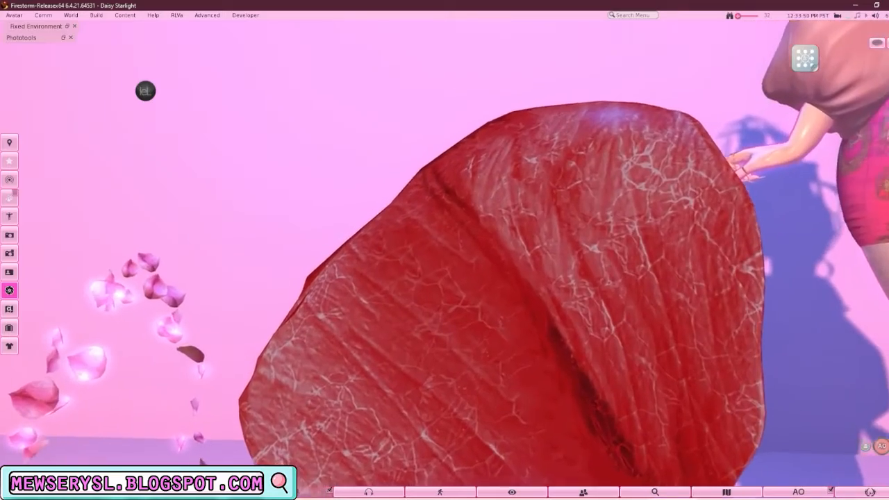
right_click(461, 300)
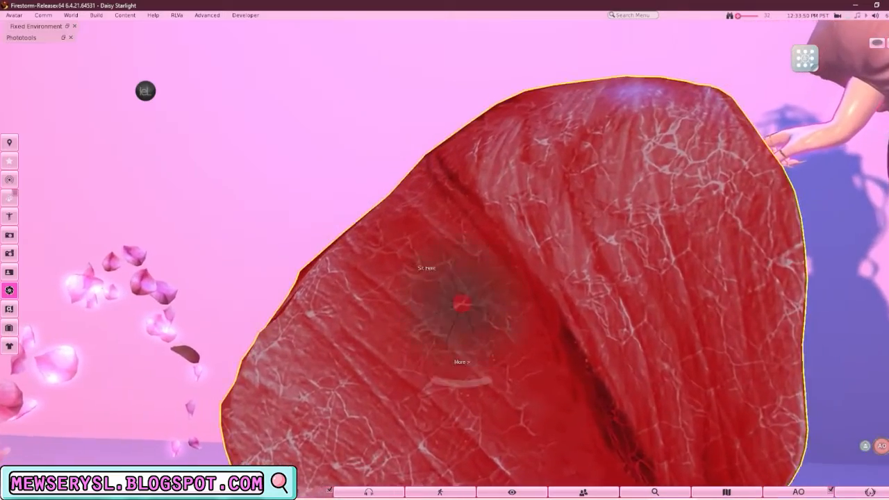
click(453, 344)
scroll(532, 260, up, 3)
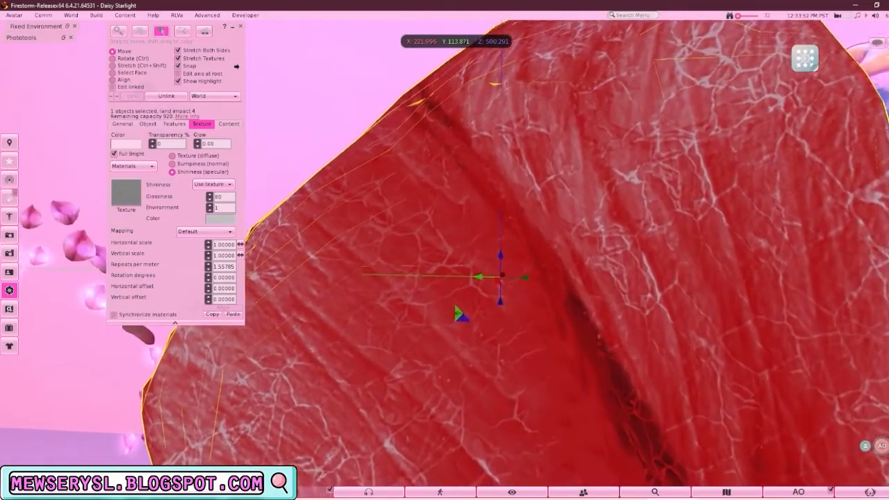
scroll(532, 260, down, 5)
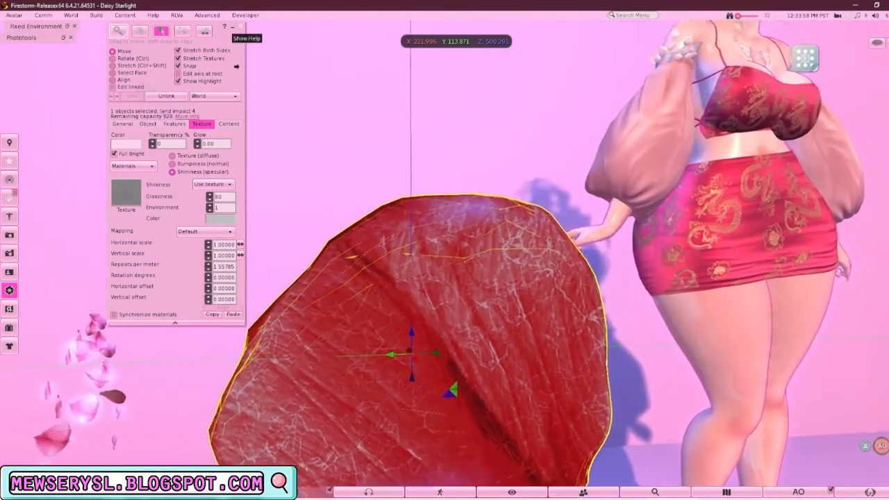
click(240, 26)
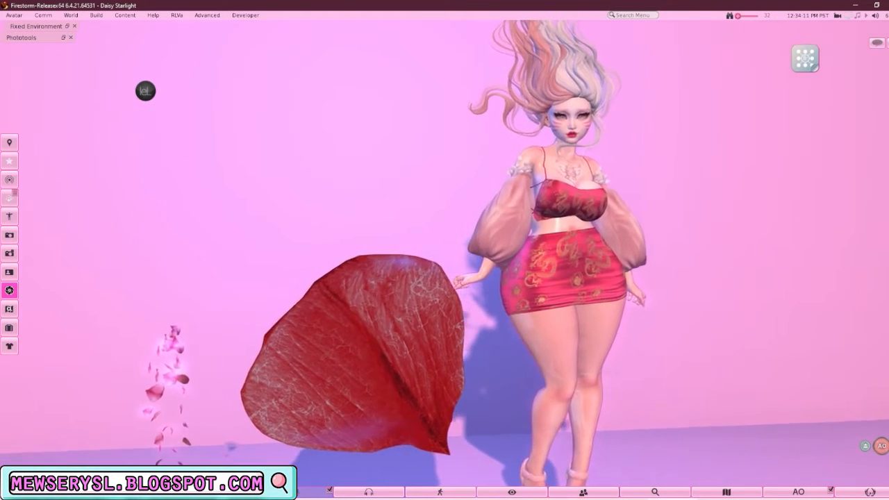
right_click(375, 314)
click(397, 335)
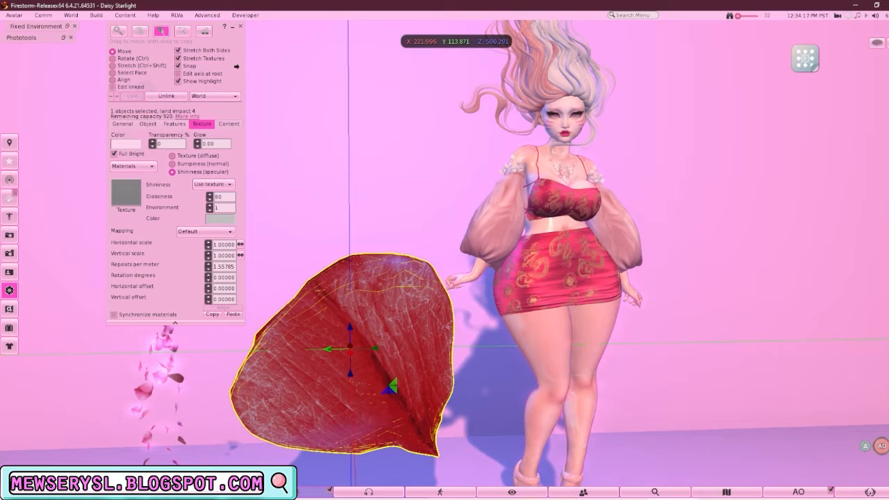
click(312, 181)
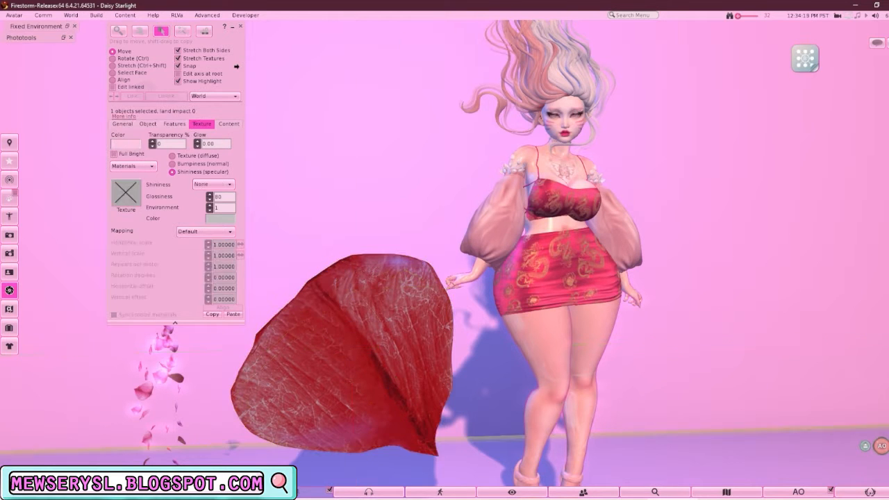
click(240, 26)
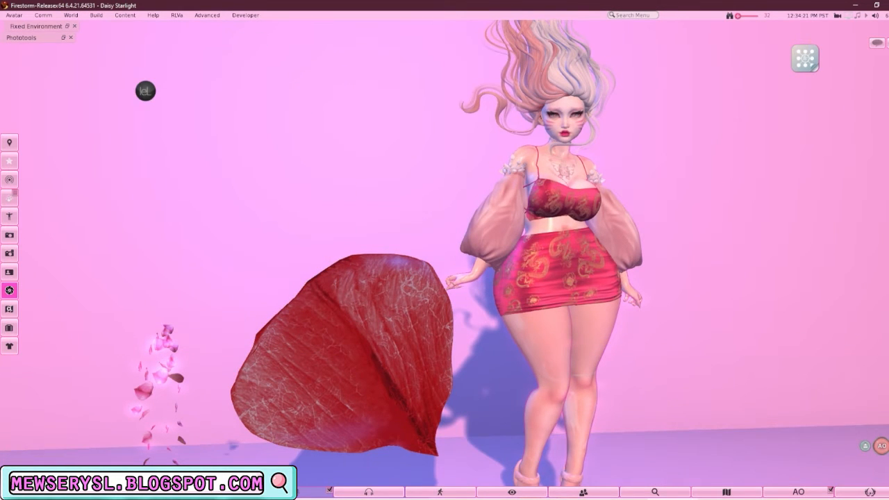
Inspect the petal's bumpiness (normal) map in the texture picker without changing it.
alt+drag(332, 346, 332, 271)
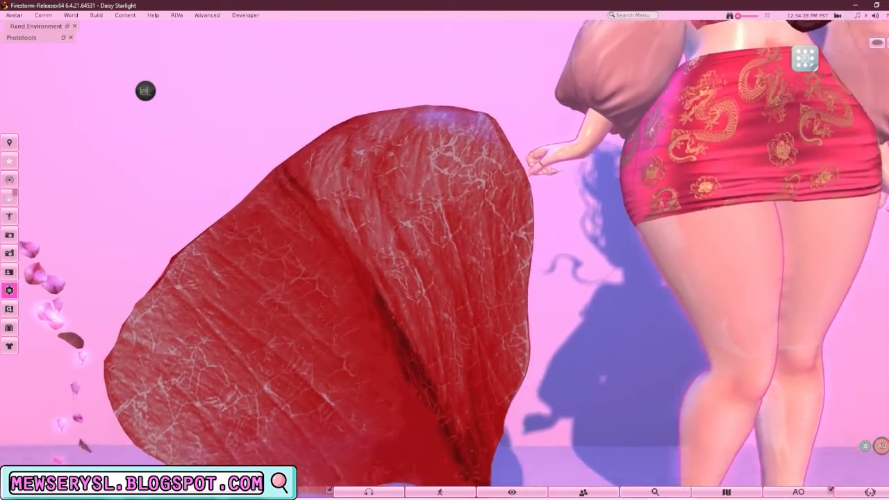
alt+drag(332, 271, 348, 330)
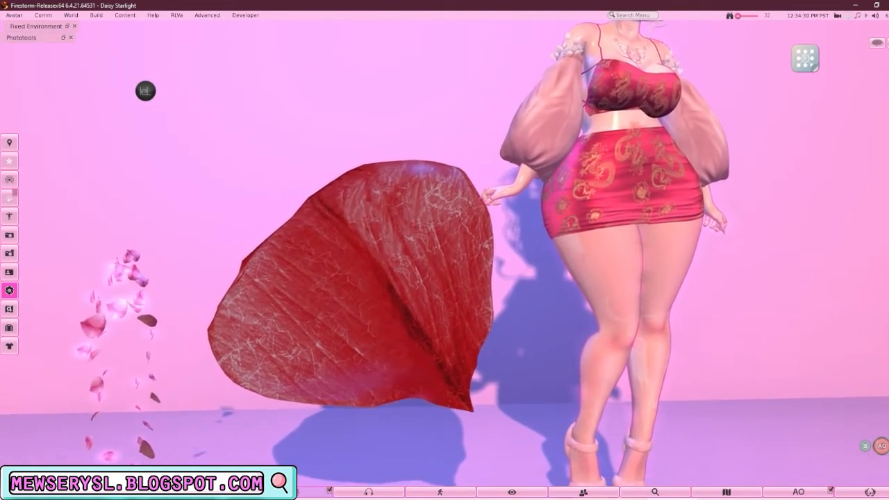
right_click(358, 259)
click(393, 293)
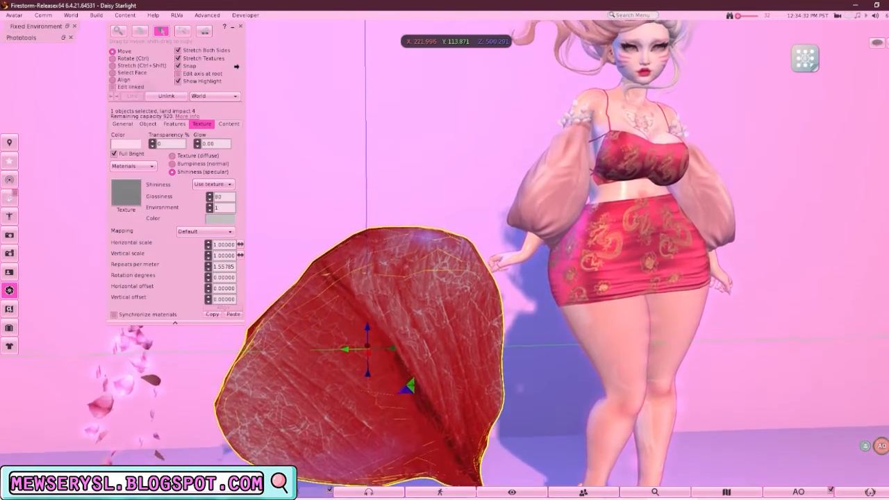
click(173, 164)
click(126, 192)
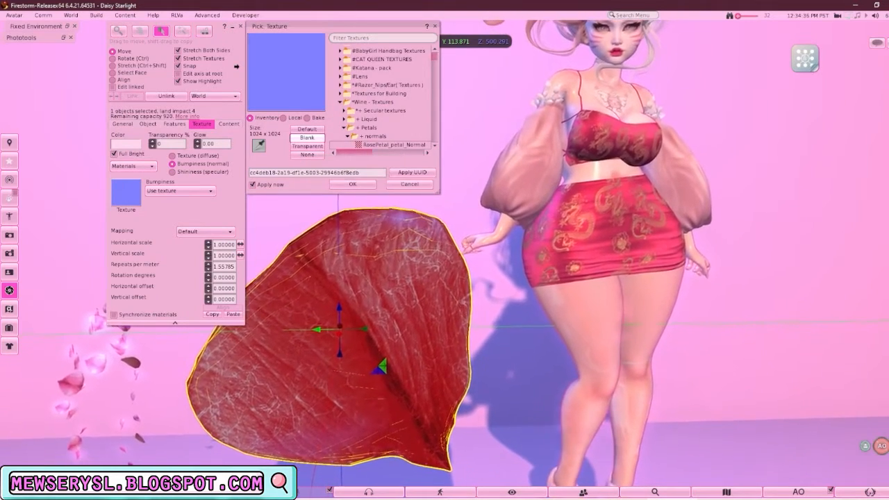
key(Escape)
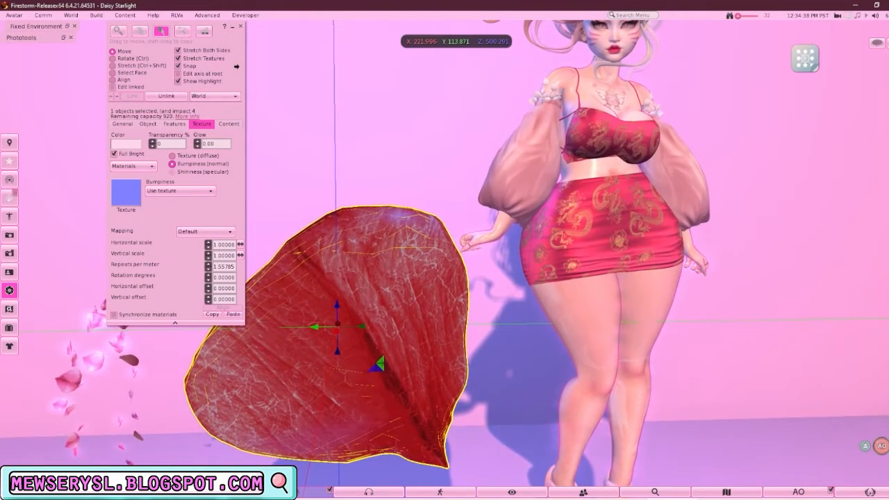
Replace the petal's shininess (specular) texture with the blank texture.
click(172, 172)
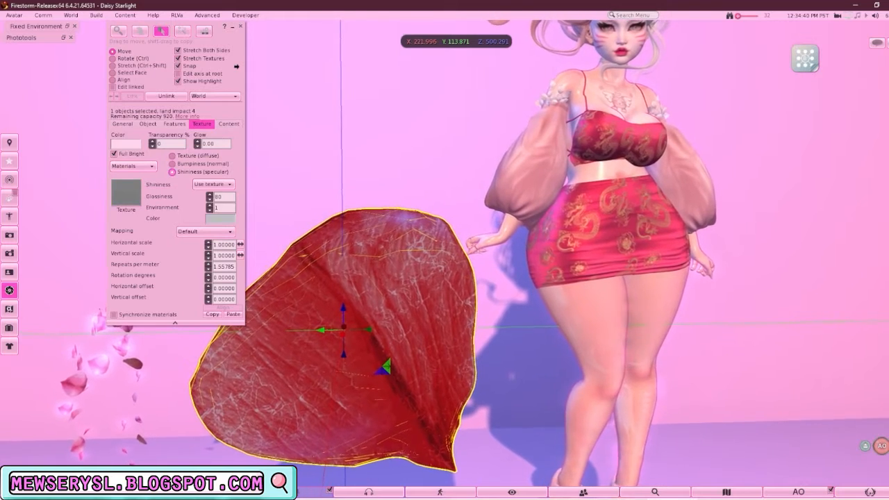
click(126, 192)
click(307, 138)
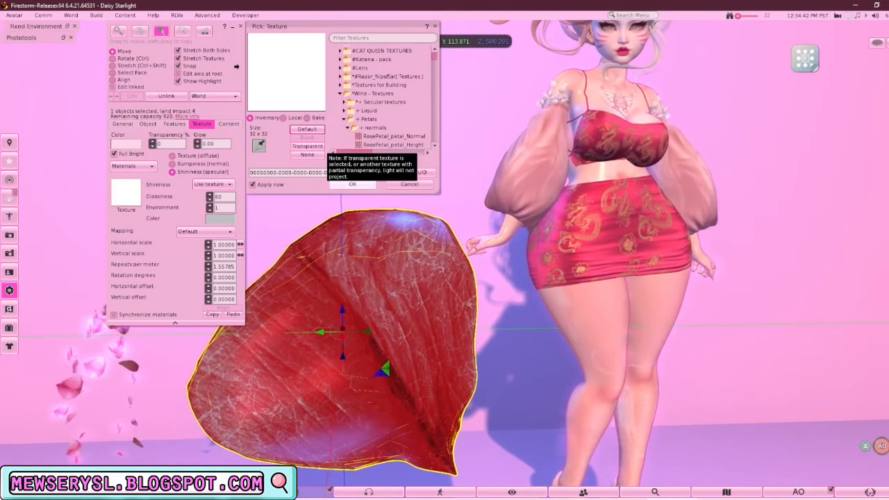
click(352, 184)
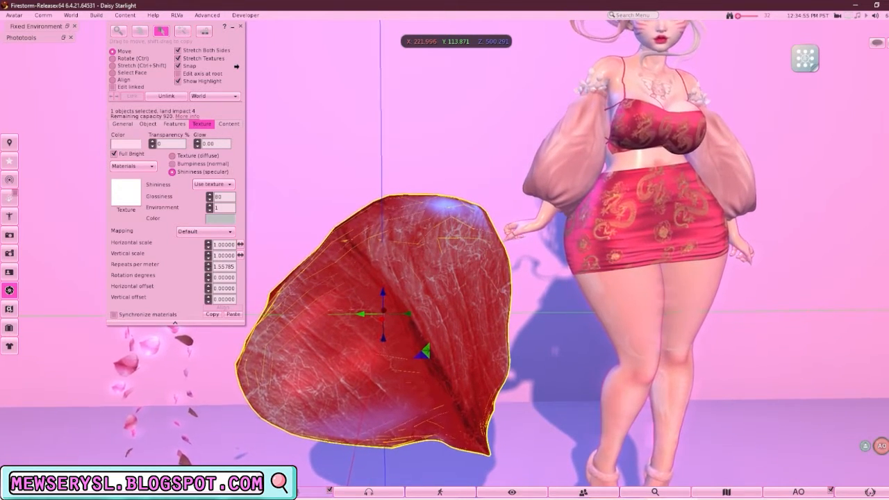
Remove the petal's shininess (specular) texture by setting it to None.
double_click(220, 197)
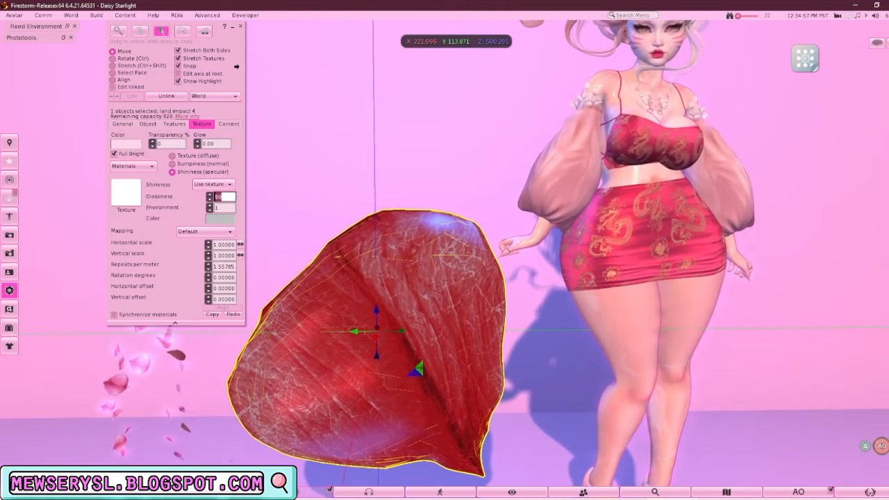
click(126, 192)
click(307, 154)
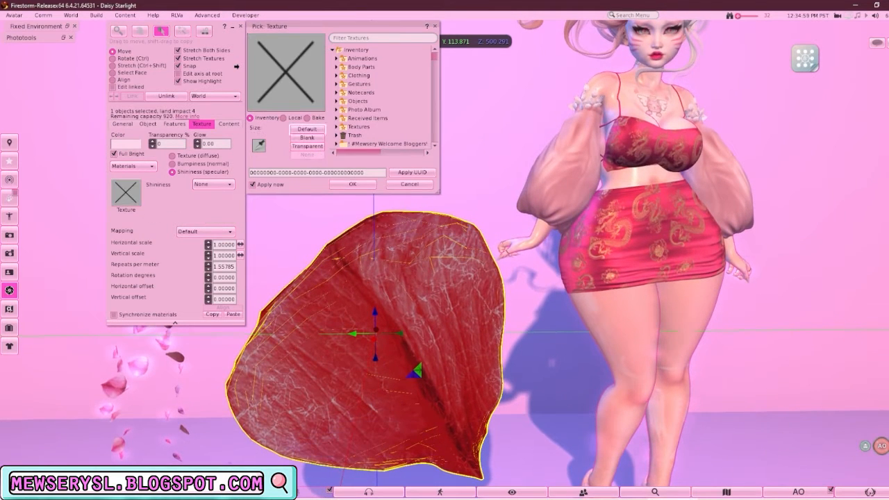
click(352, 184)
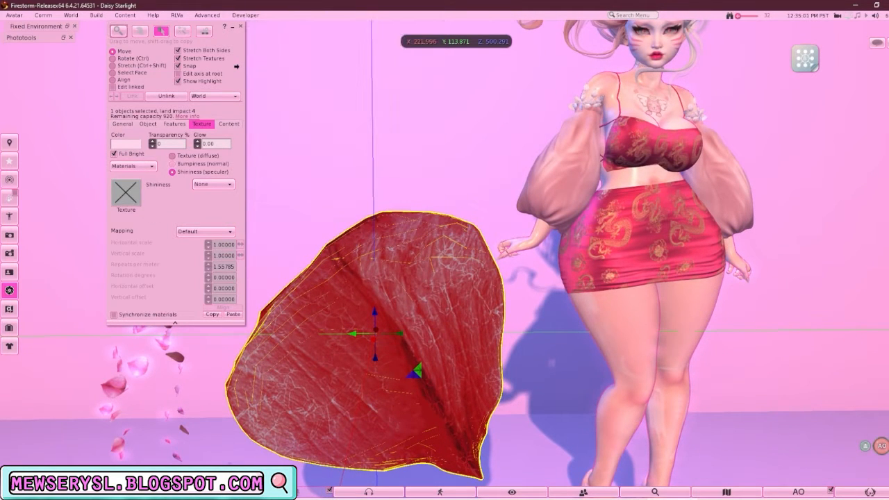
Remove the petal's bumpiness (normal) texture by setting it to None, and return to the diffuse texture settings.
click(172, 164)
click(126, 193)
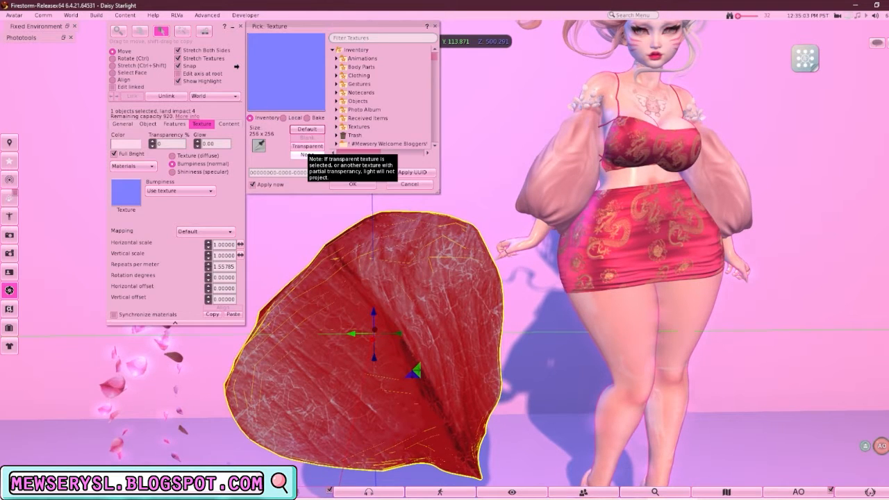
click(307, 154)
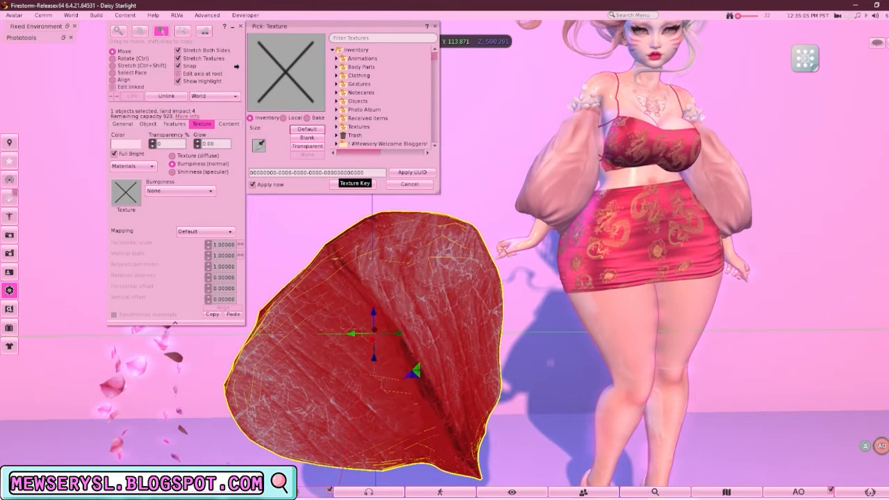
click(352, 184)
click(172, 156)
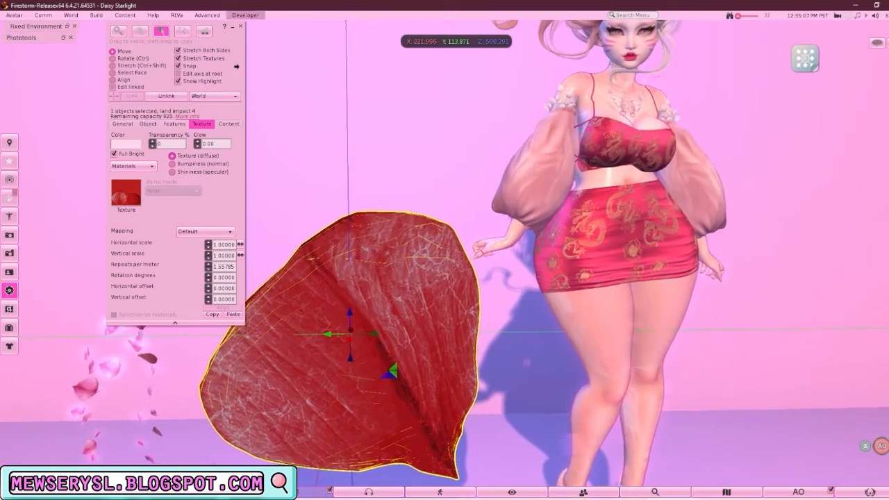
Close the object editor and examine the petal's surface with only its diffuse texture, both up close and from a distance.
click(241, 27)
scroll(145, 91, up, 5)
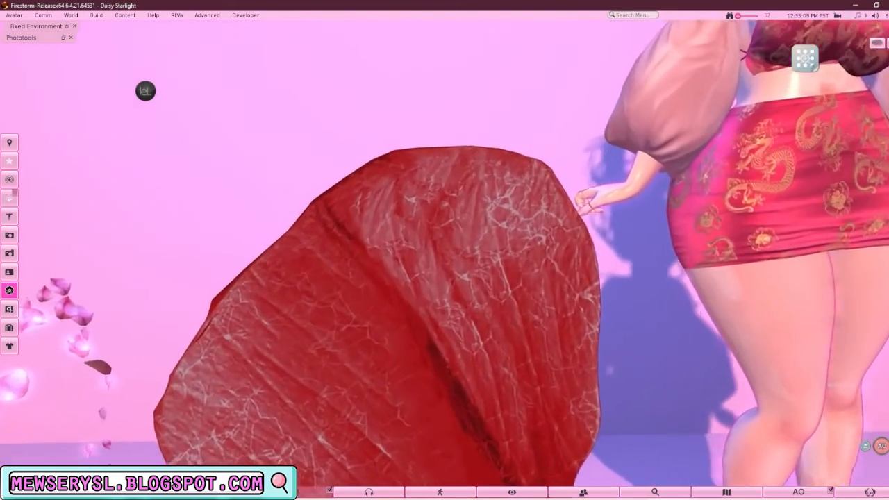
scroll(145, 91, down, 8)
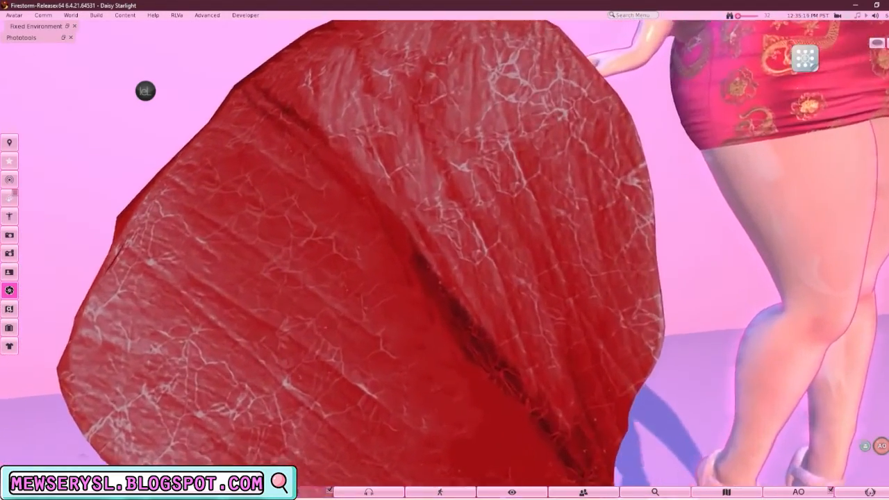
scroll(445, 250, down, 5)
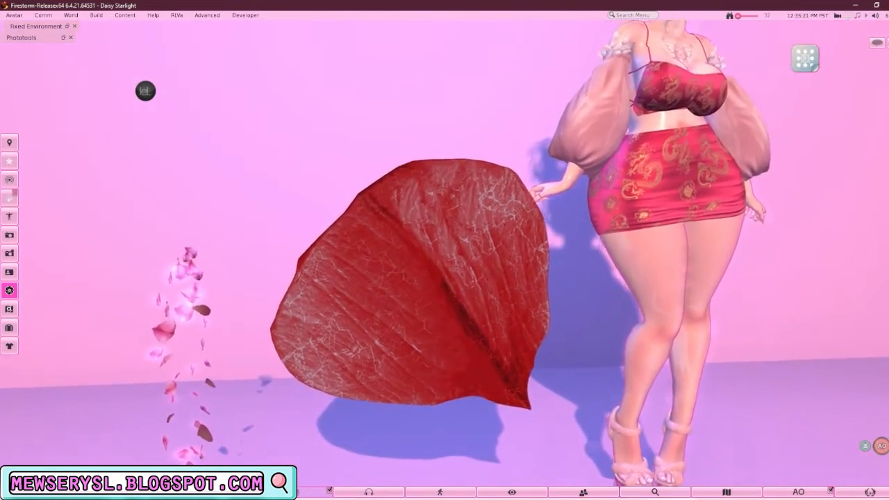
scroll(445, 251, down, 2)
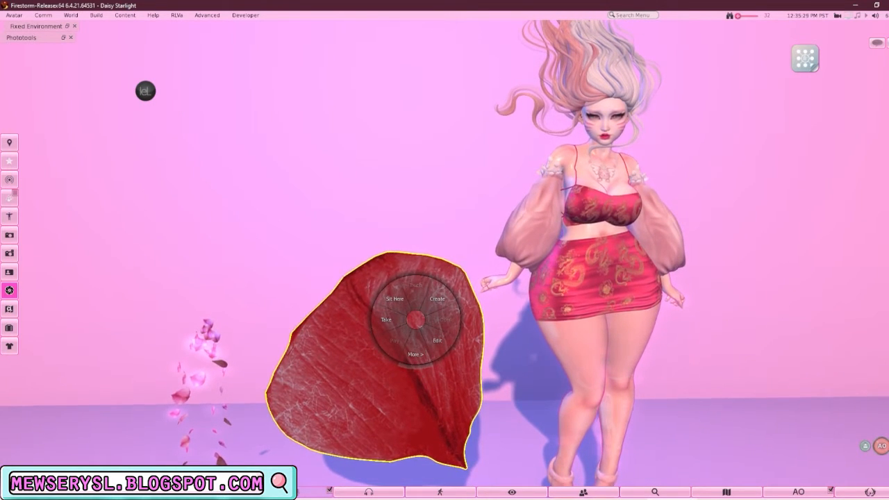
key(Escape)
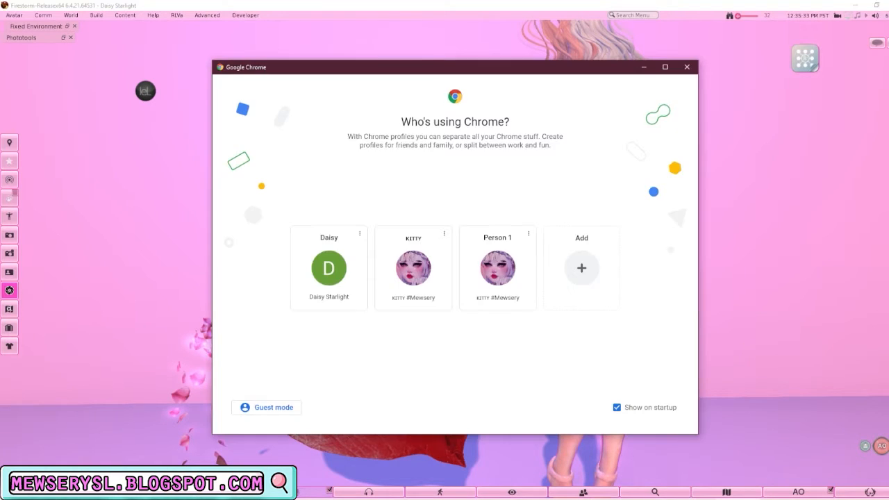
Switch to Chrome and load the image "Petals - tex-pink4" into NormalMap-Online as the source picture.
click(497, 267)
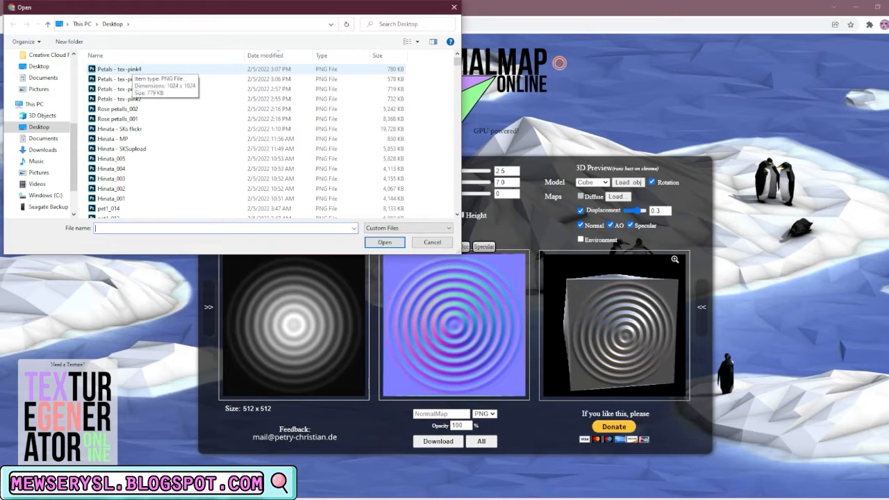
double_click(131, 69)
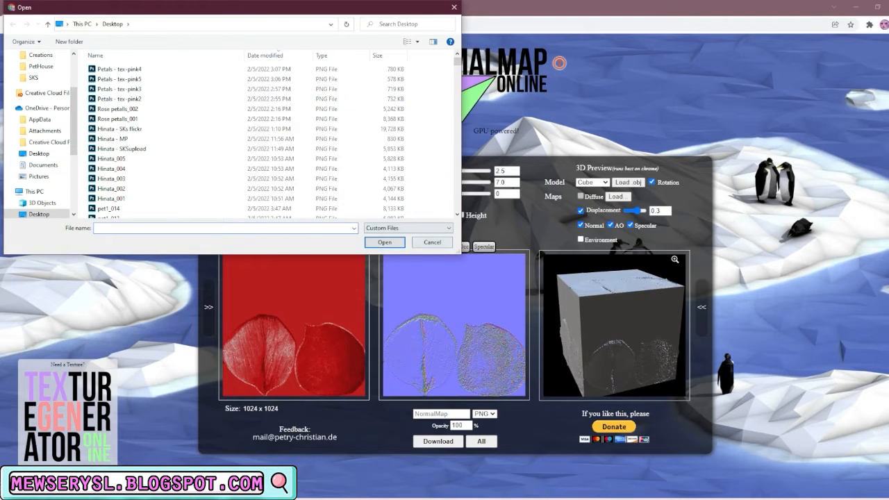
key(Escape)
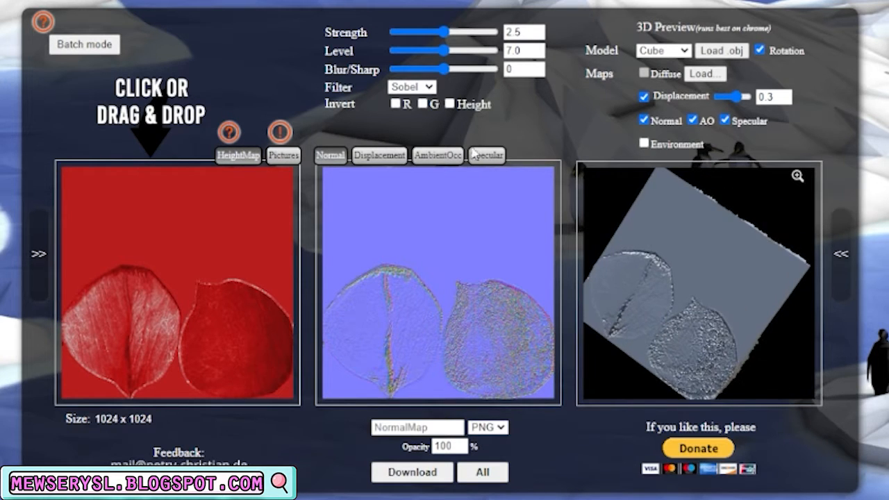
Try inverting the normal map's height, turn the inversion off again, and reduce the strength to 0.8.
click(451, 103)
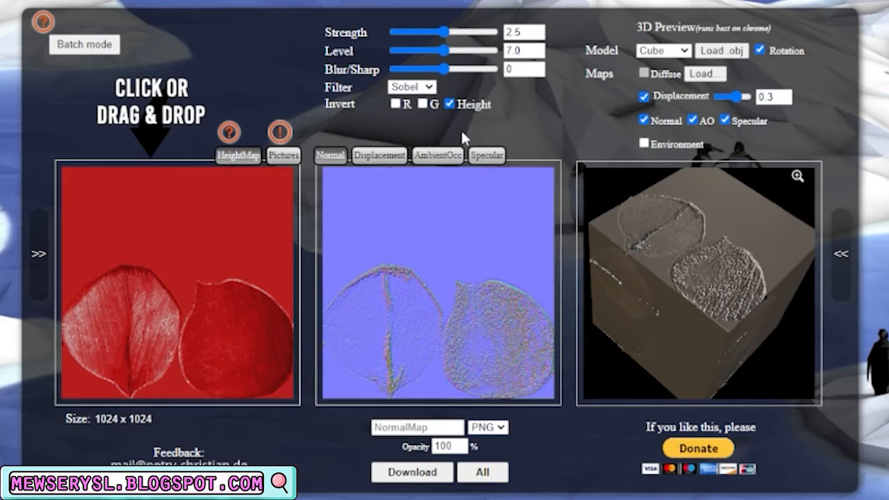
click(450, 104)
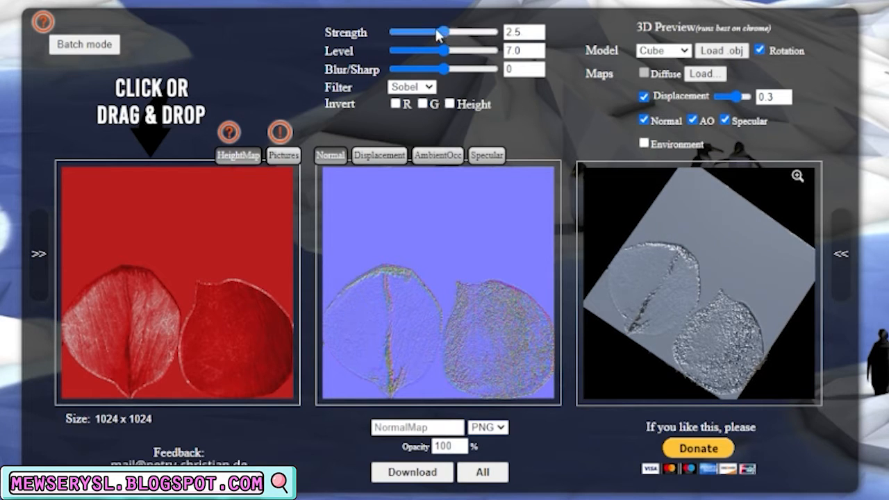
drag(437, 32, 411, 33)
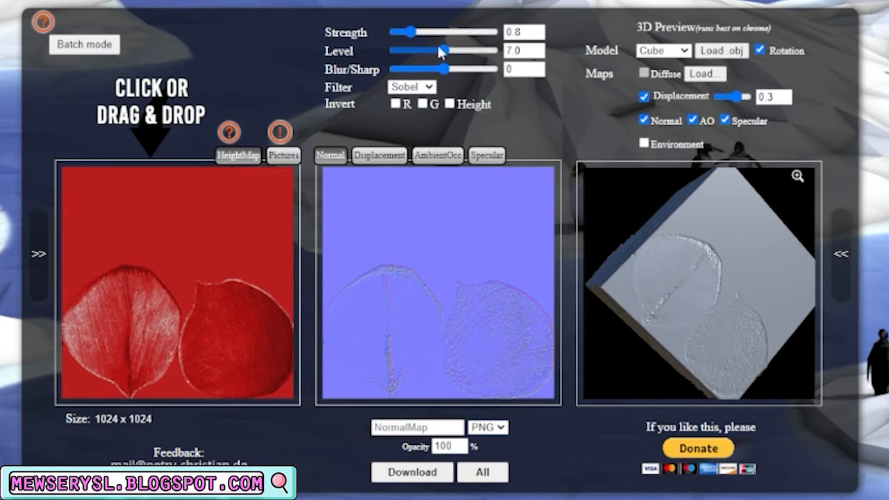
Try the normal map level at 4.6, set it to 7.9, and rotate the 3D preview to check the relief.
drag(444, 57, 410, 54)
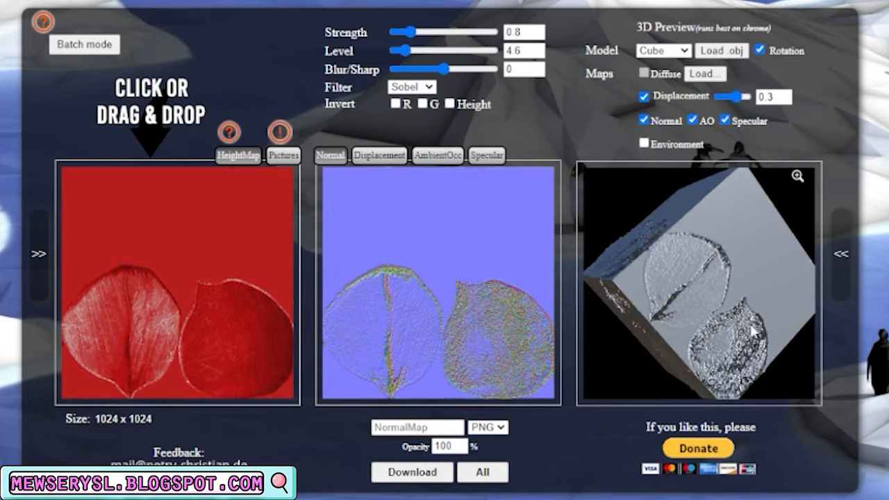
drag(771, 326, 680, 317)
drag(404, 50, 462, 62)
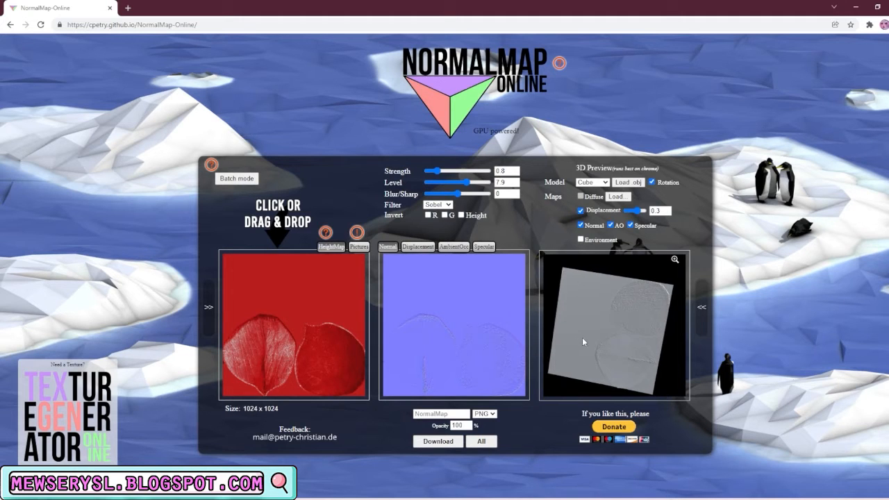
drag(583, 337, 605, 353)
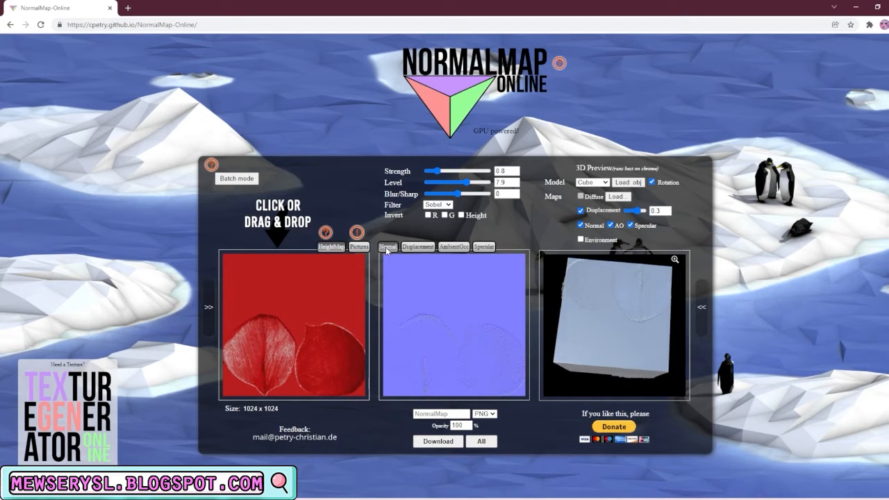
Check the generated specular map, download the normal map as a PNG, and return to the specular map.
click(487, 251)
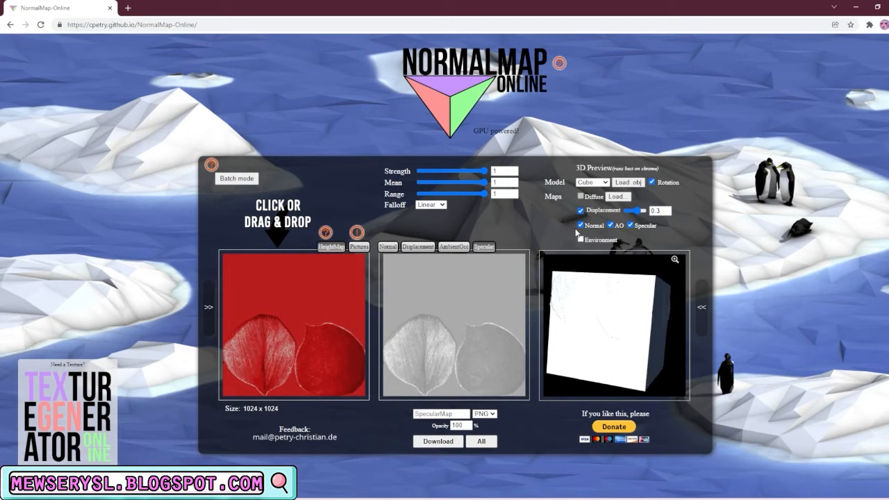
click(387, 248)
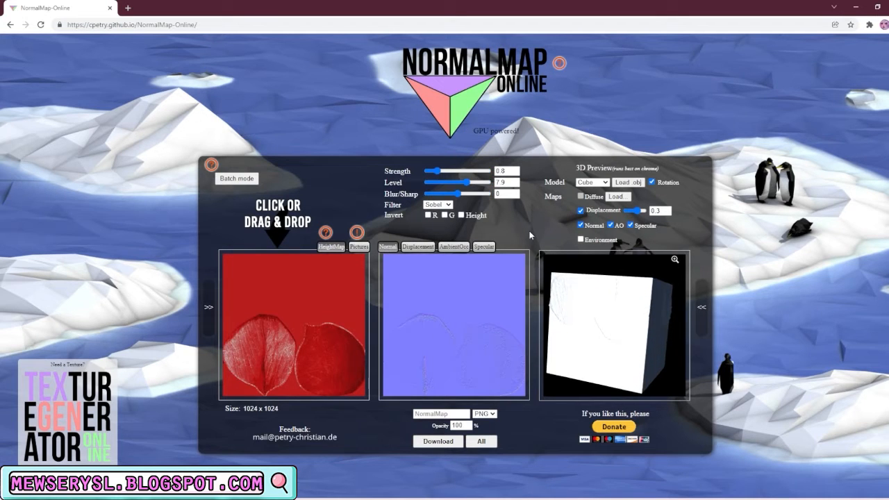
click(435, 443)
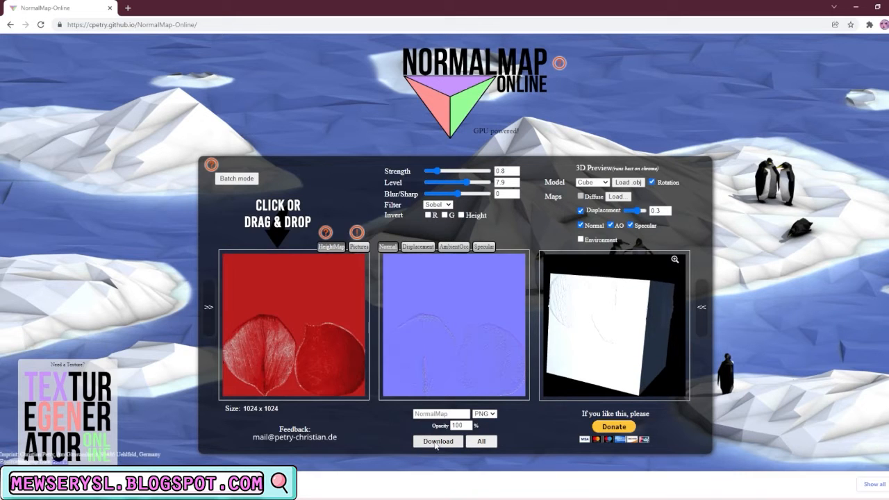
click(485, 249)
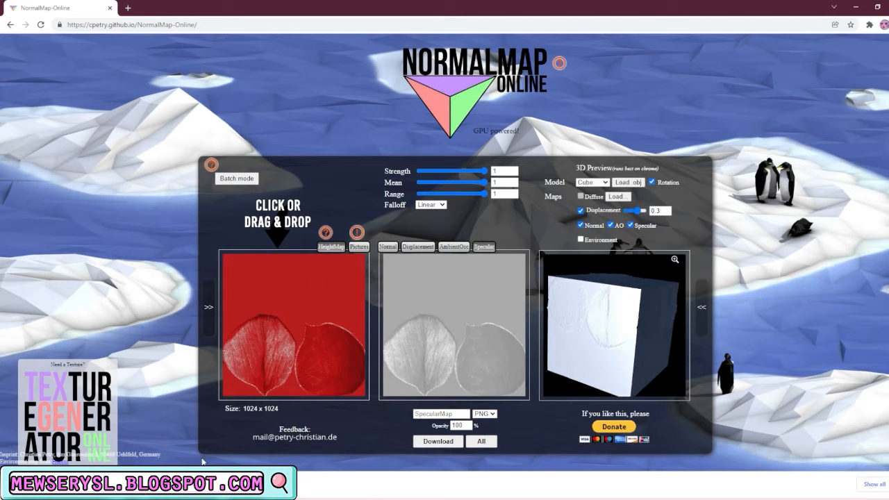
Switch to Firestorm, edit the petal, view the local and inventory sources for its bumpiness (normal) texture, and cancel the picker.
click(857, 8)
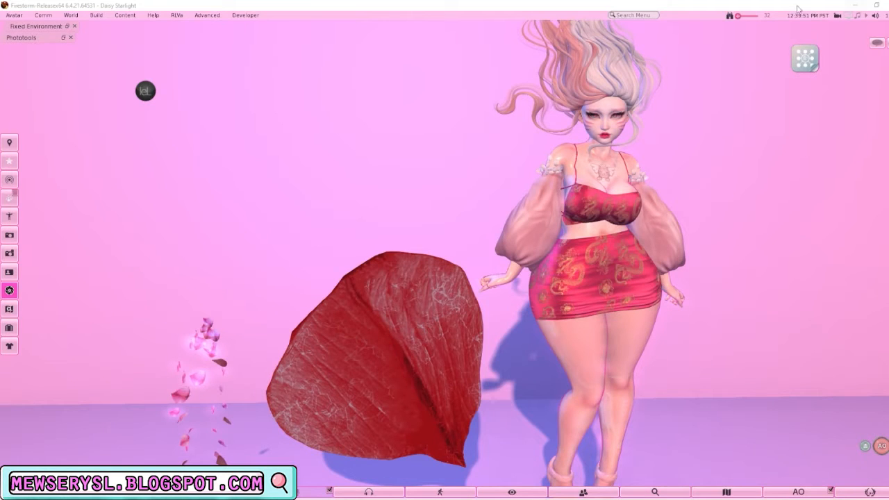
right_click(377, 317)
click(403, 345)
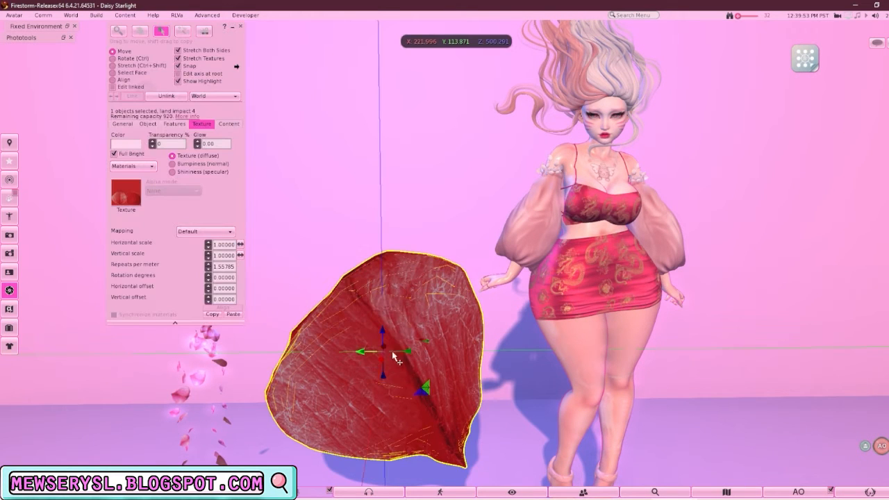
click(196, 166)
click(126, 192)
click(305, 118)
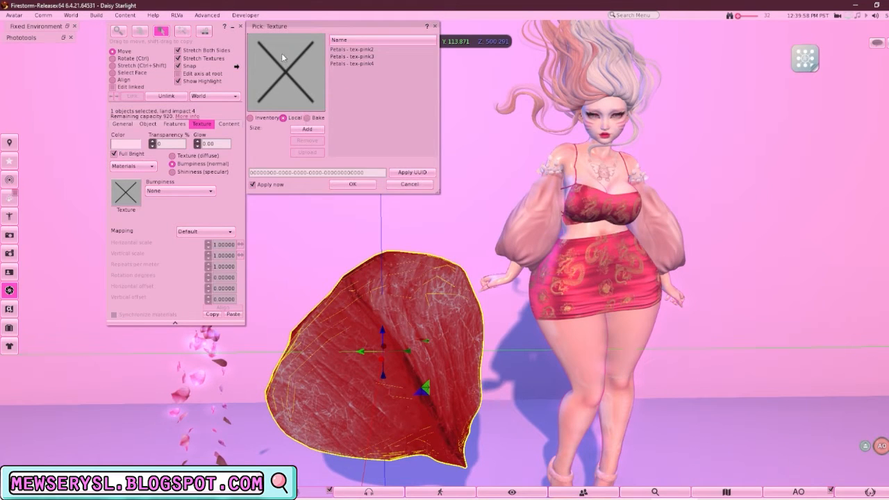
click(264, 119)
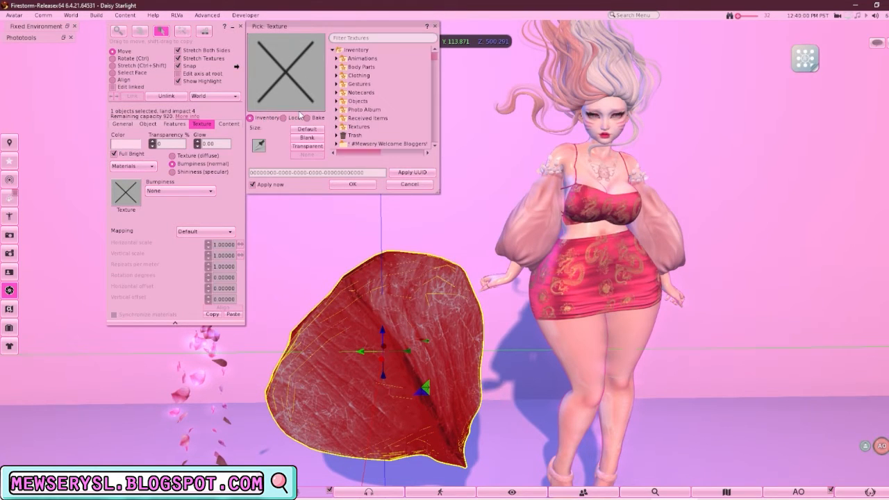
click(409, 184)
Add SpecularMap (3) and NormalMap (4) from Downloads to the local textures in the petal's bumpiness (normal) picker.
click(184, 157)
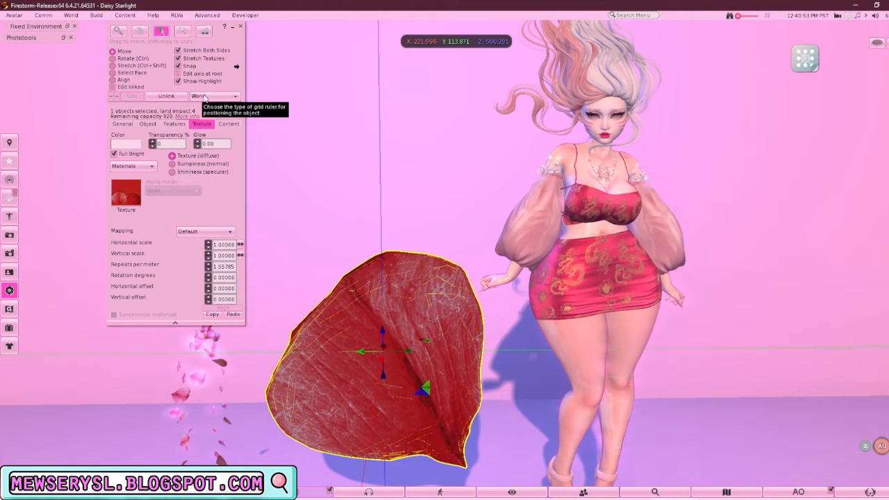
click(205, 164)
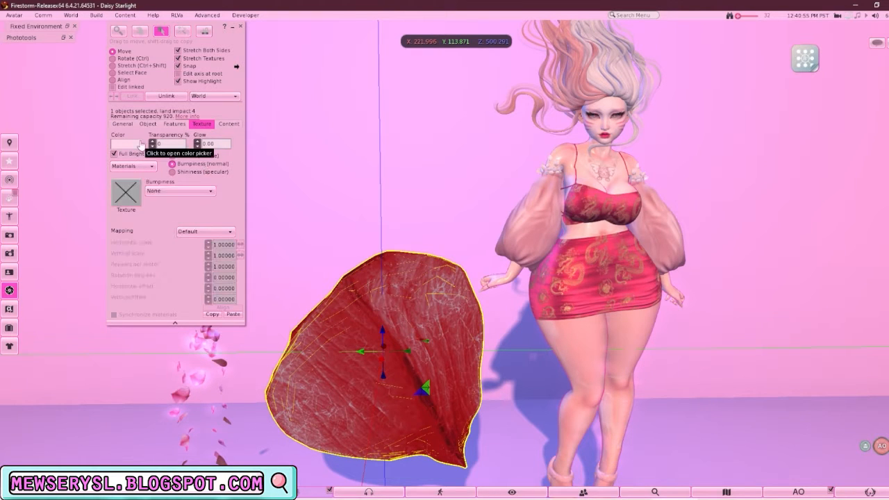
click(129, 193)
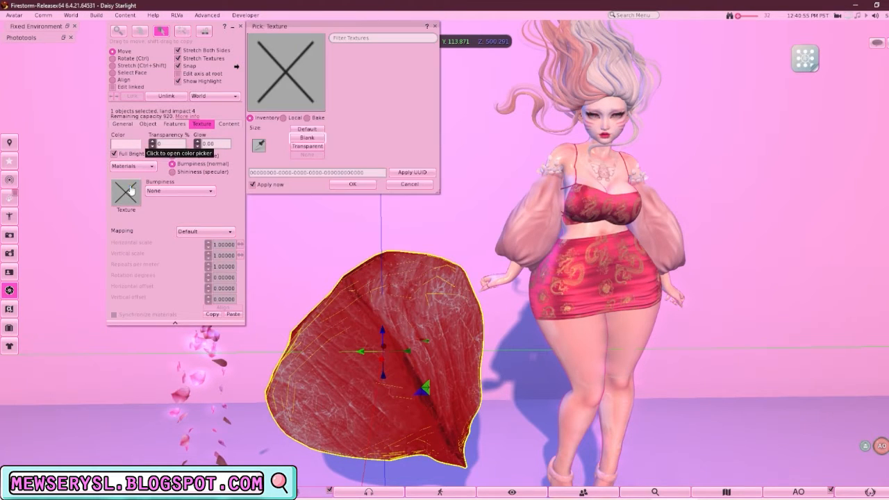
click(294, 118)
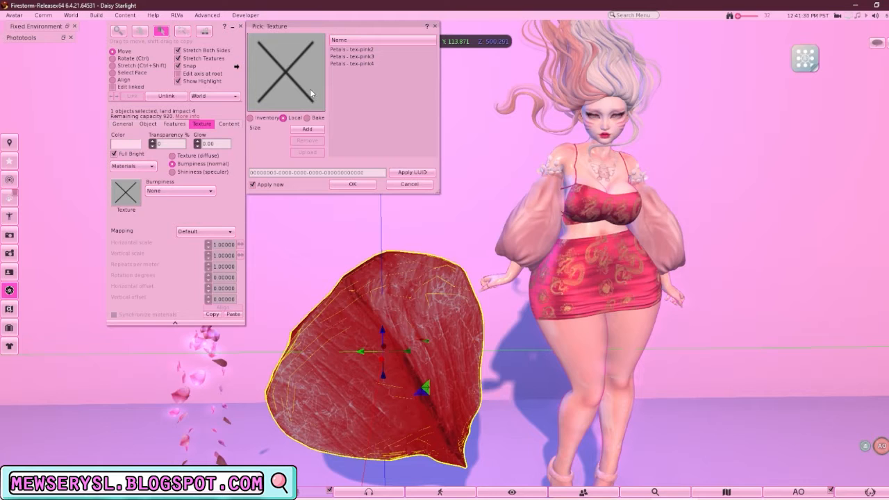
click(307, 130)
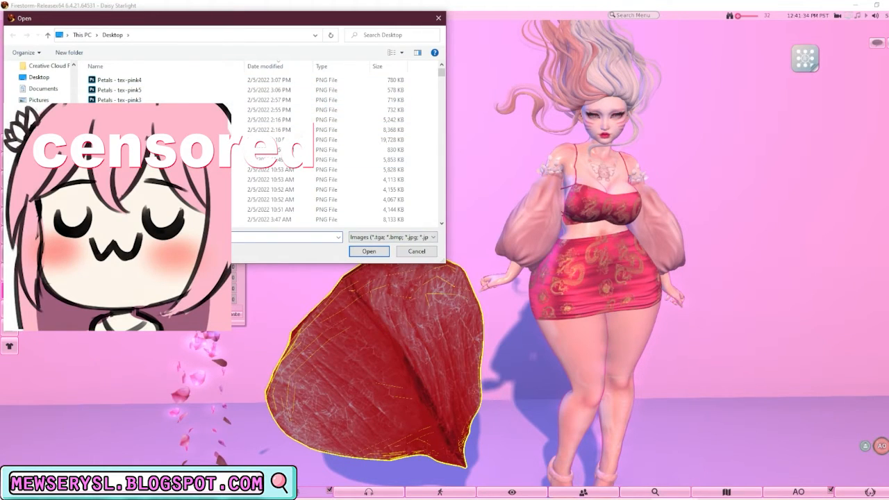
scroll(49, 95, up, 3)
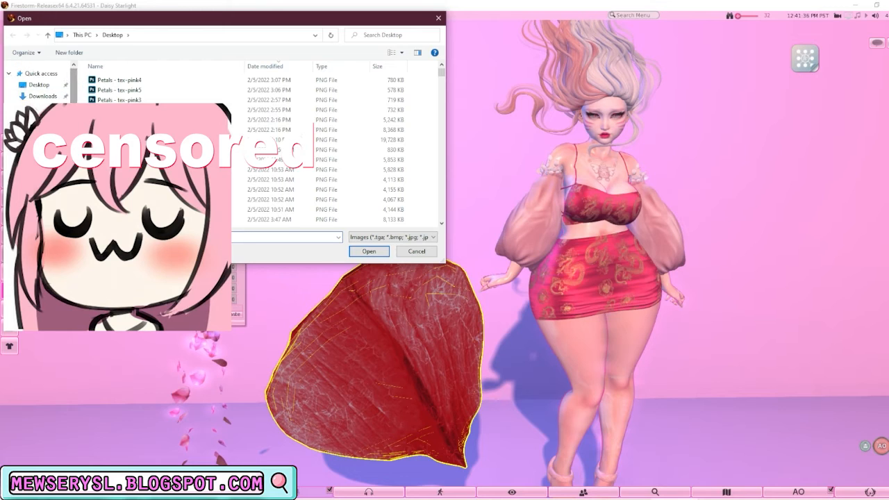
click(44, 96)
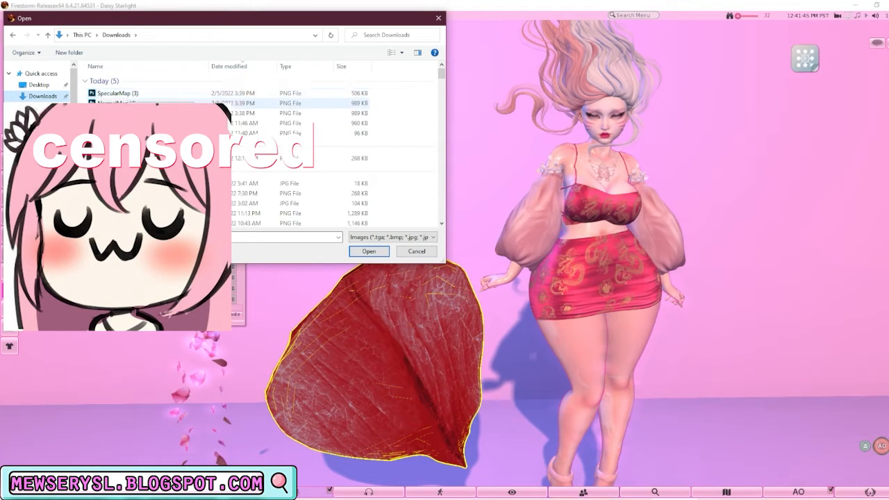
click(138, 94)
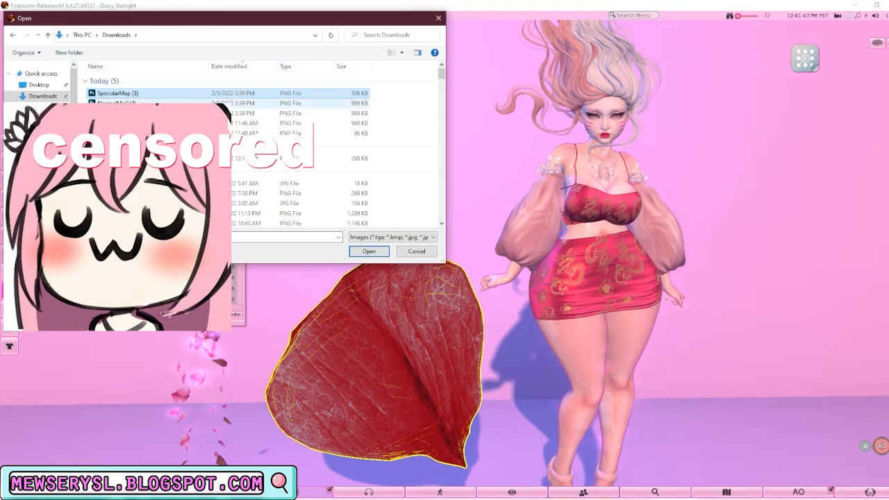
click(132, 102)
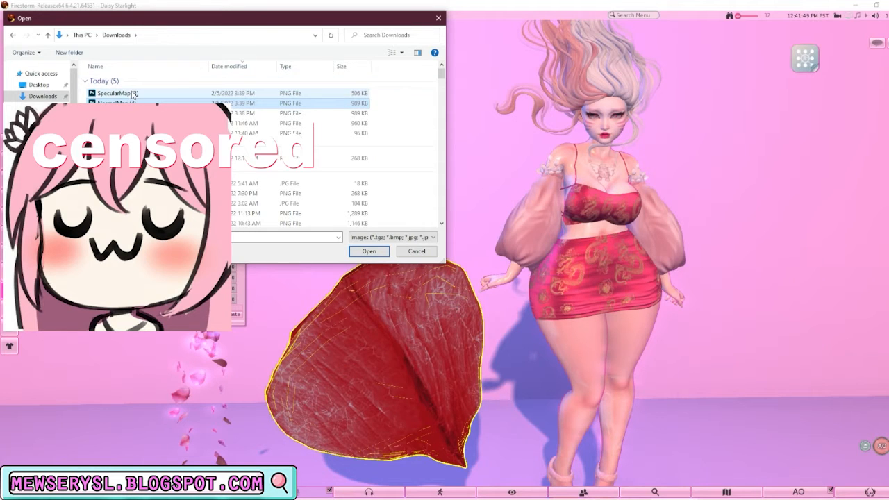
ctrl+click(139, 92)
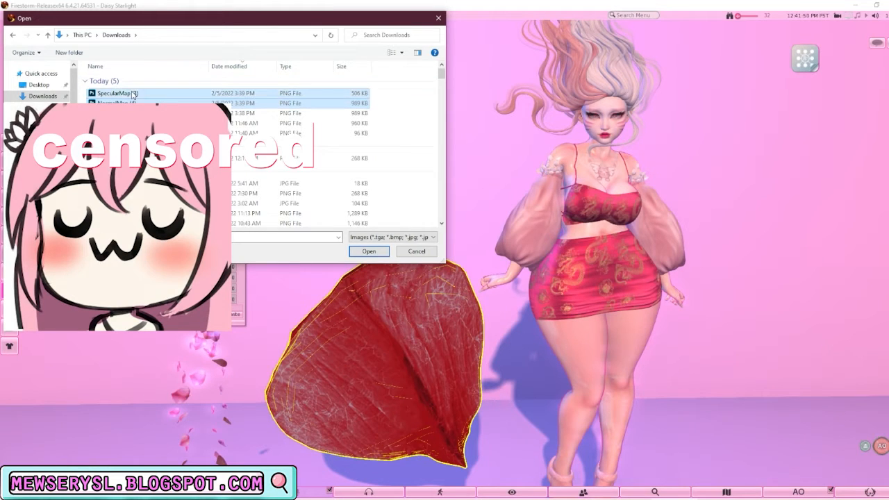
click(374, 254)
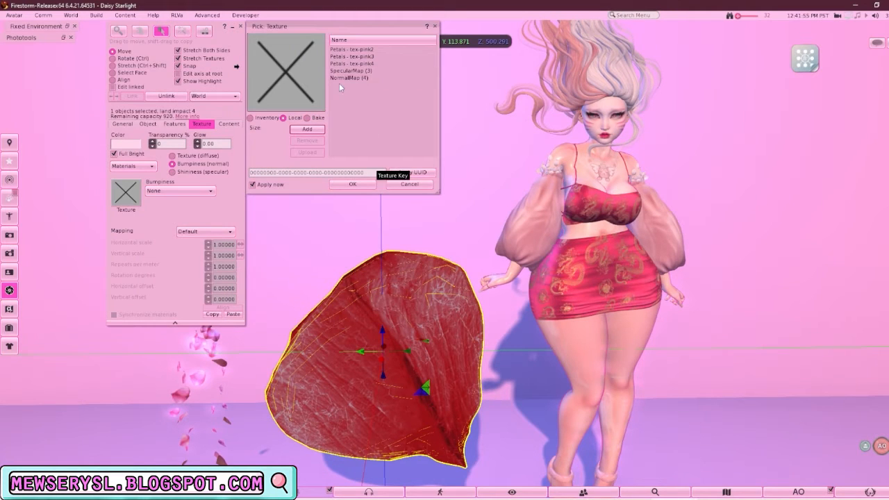
Apply local texture NormalMap (4) as the petal's bumpiness and SpecularMap (3) as its shininess (specular) texture.
click(346, 78)
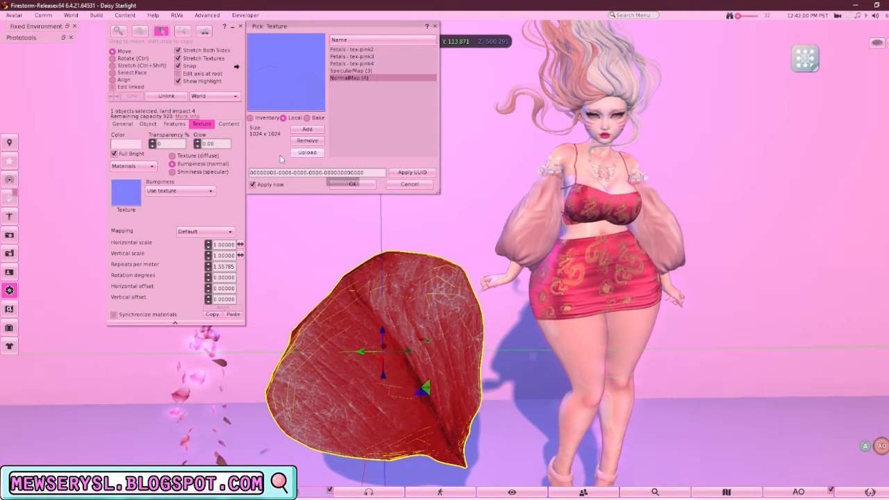
click(202, 172)
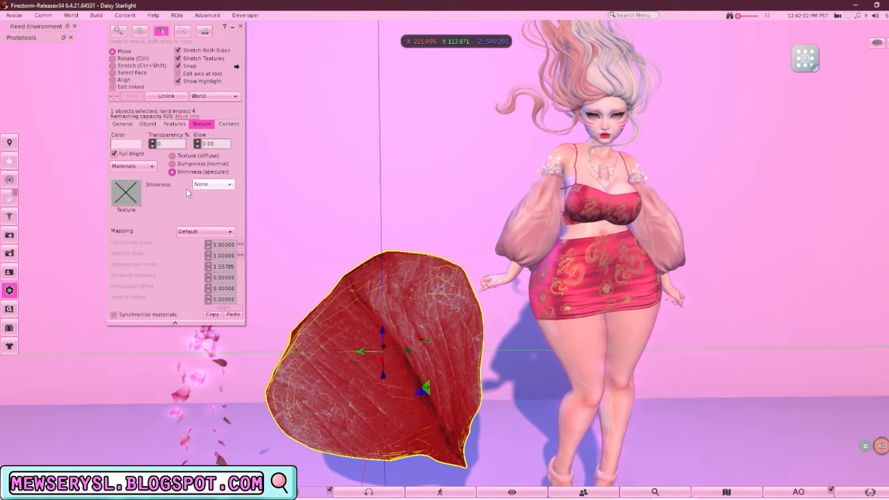
click(125, 198)
click(295, 117)
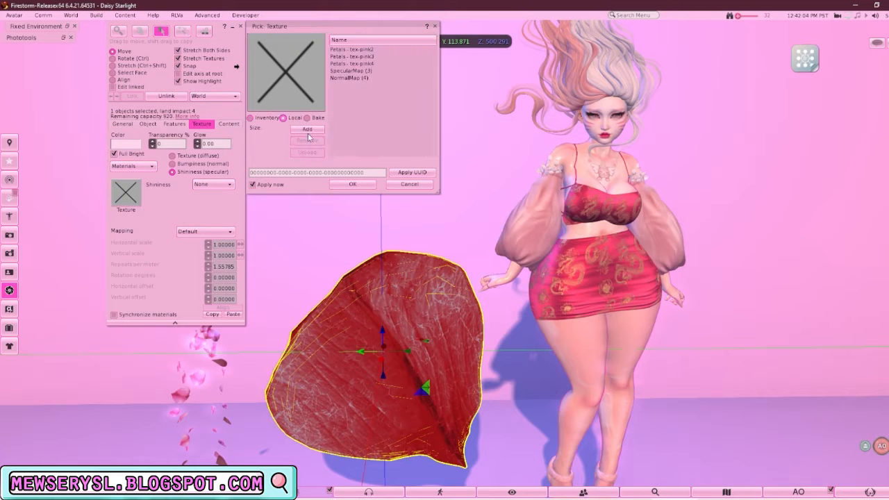
click(353, 71)
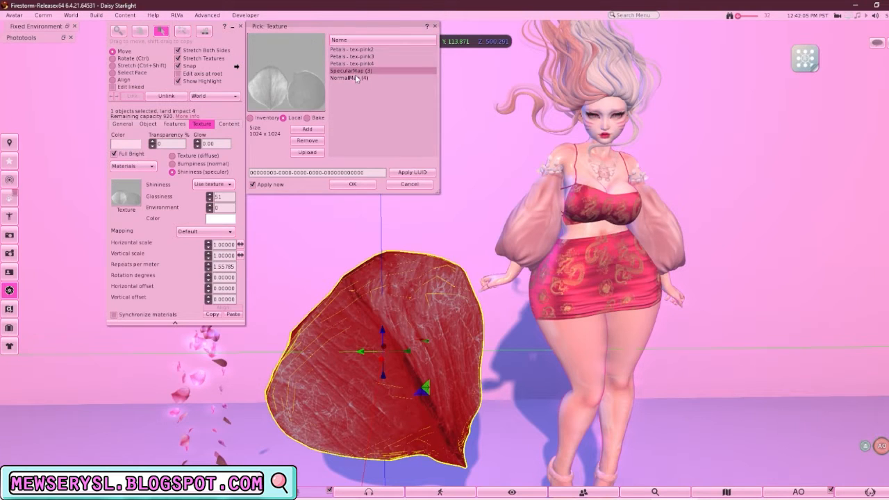
click(356, 184)
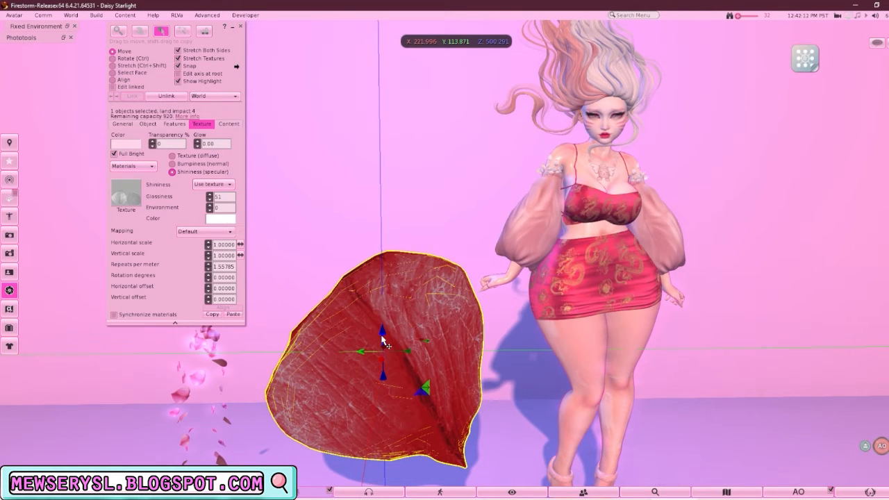
Duplicate the petal along the Y axis, select both petals, and shift the pair about 0.13 m toward the avatar.
drag(410, 360, 299, 353)
shift+click(429, 335)
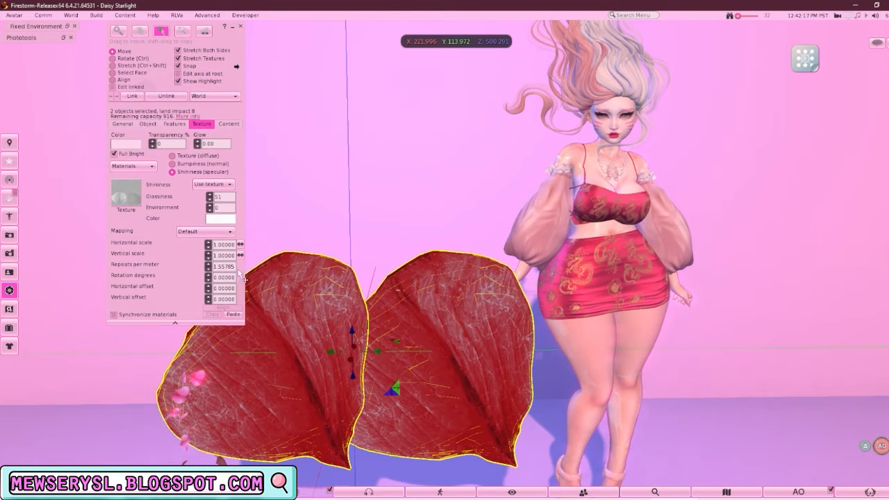
click(147, 124)
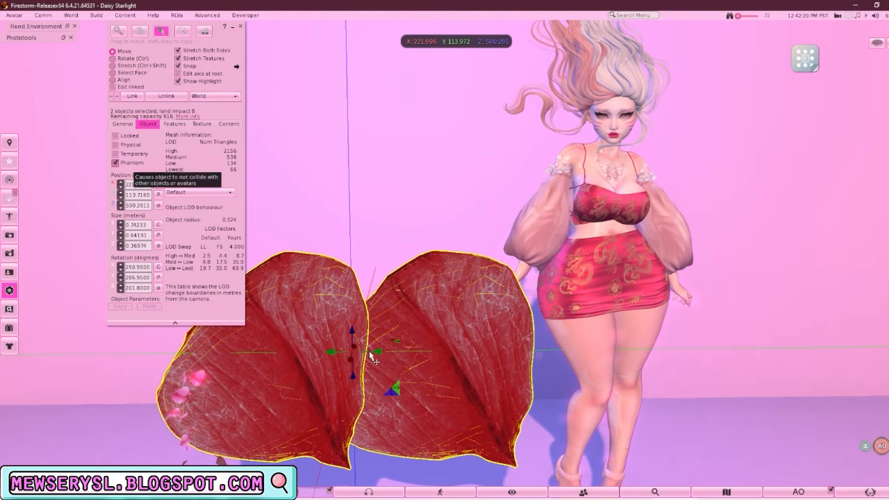
drag(376, 351, 407, 349)
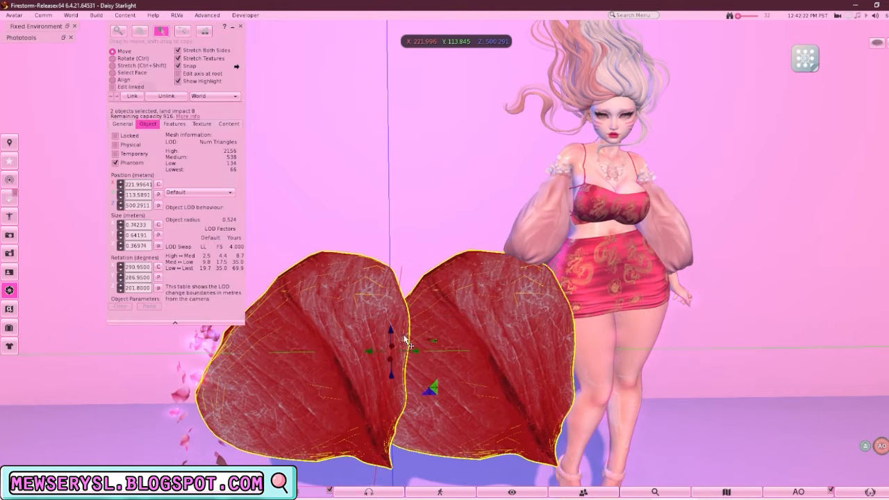
Select only the petal farther from the avatar and set its shininess (specular) texture to None.
click(201, 124)
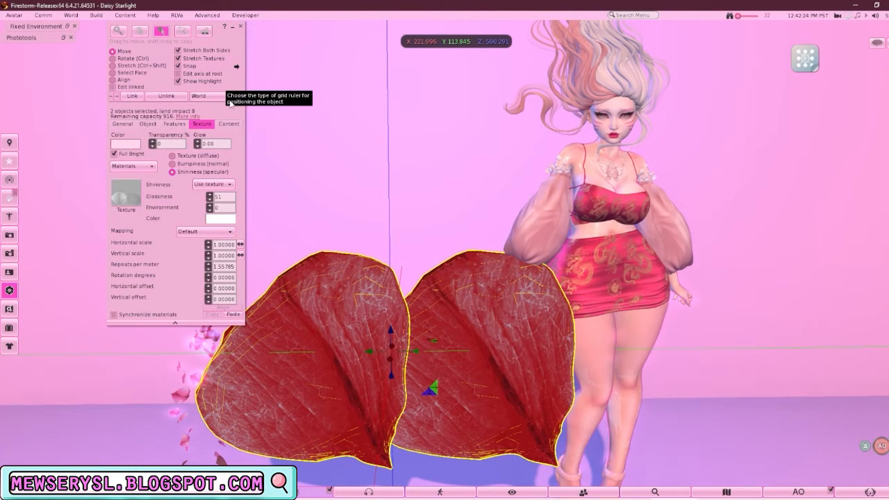
click(362, 204)
click(351, 312)
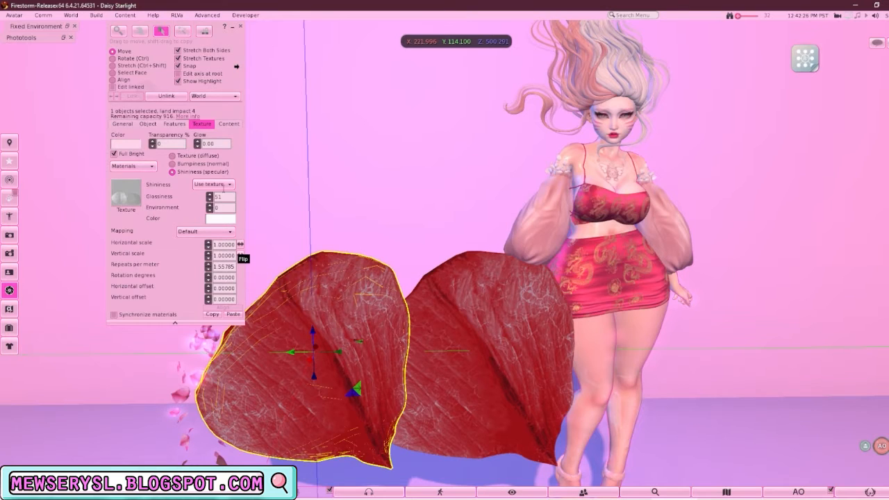
click(125, 193)
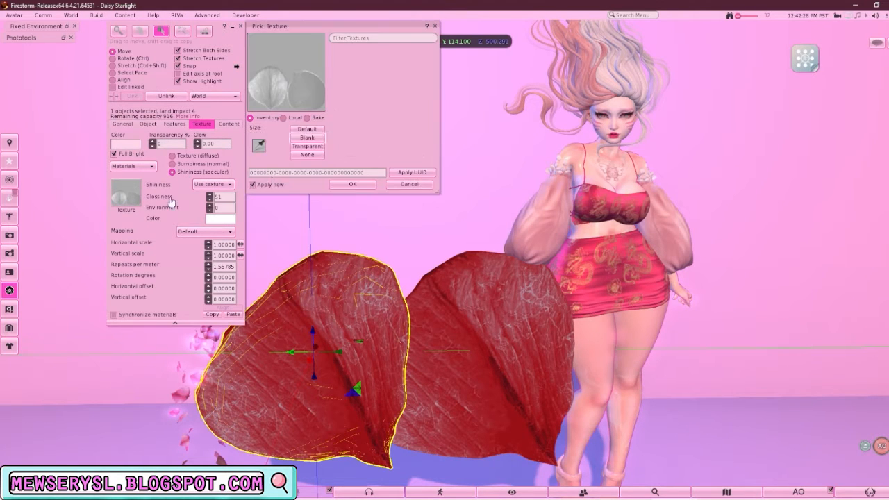
click(307, 154)
click(353, 184)
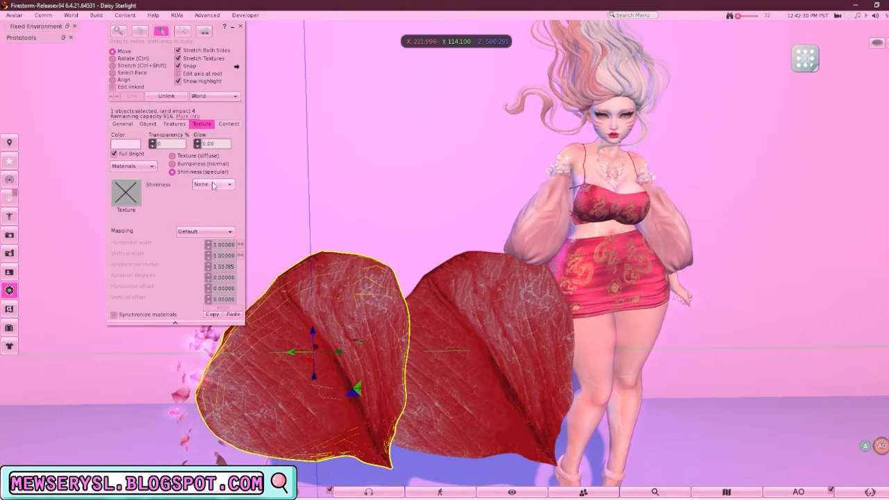
Set the same petal's bumpiness (normal) texture to None and return to its diffuse texture settings.
click(196, 167)
click(135, 198)
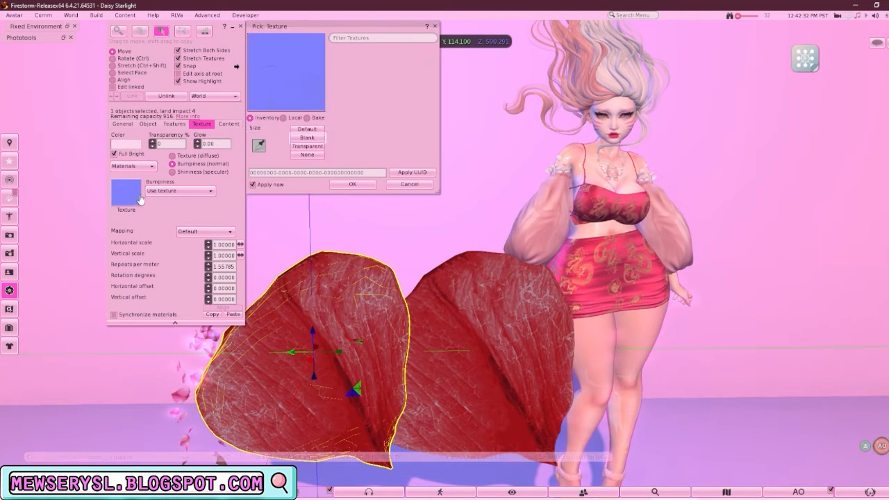
click(307, 154)
click(353, 184)
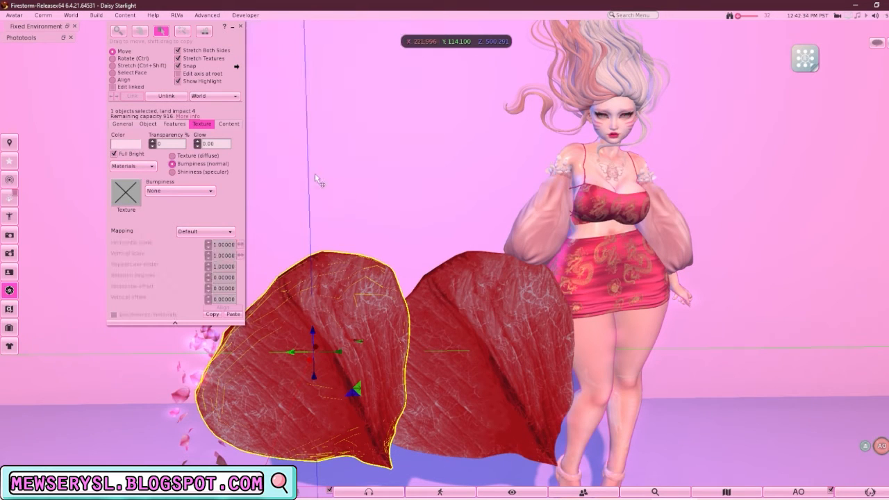
click(173, 155)
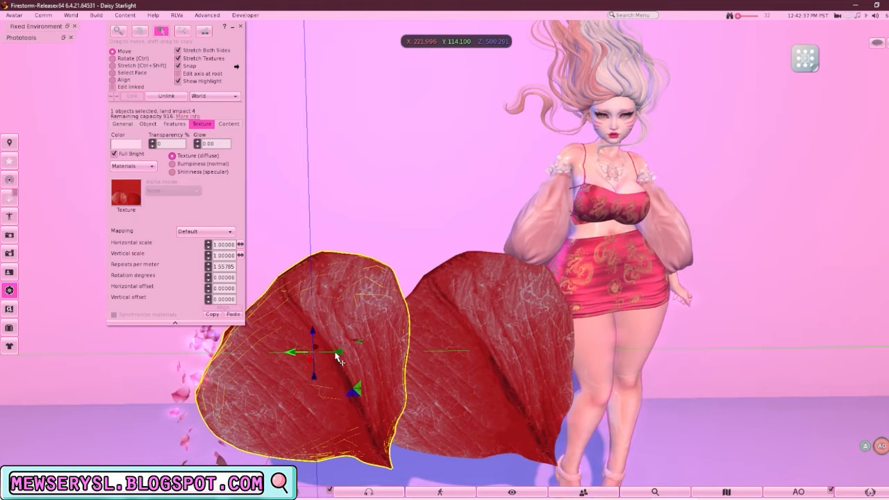
Move the diffuse-only petal about 0.19 m away from the other, raise both about 0.28 m, and finish editing.
drag(339, 353, 280, 352)
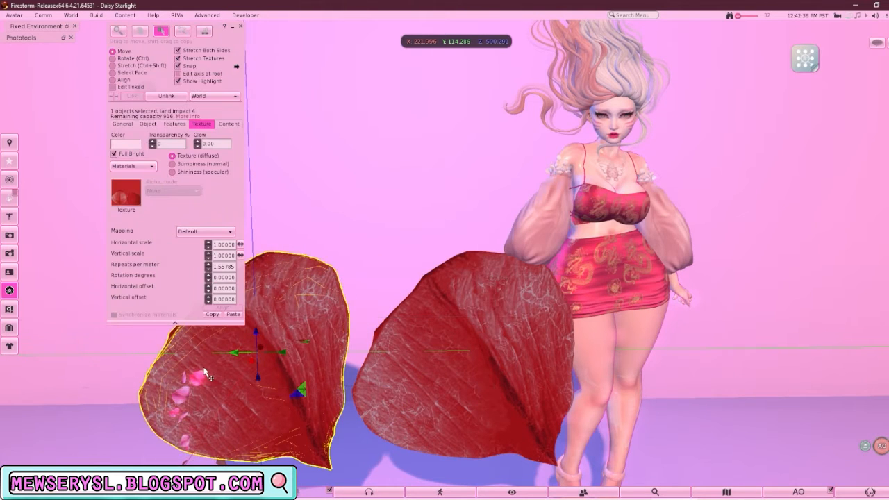
shift+click(425, 337)
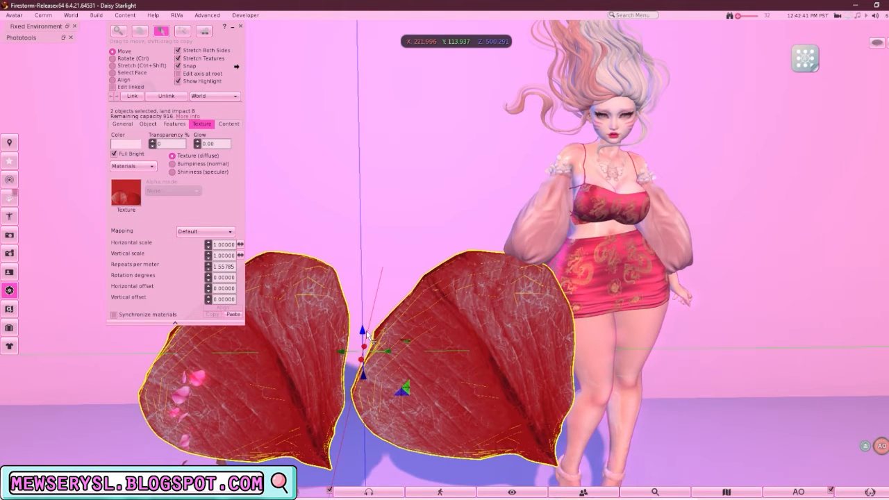
drag(367, 331, 390, 269)
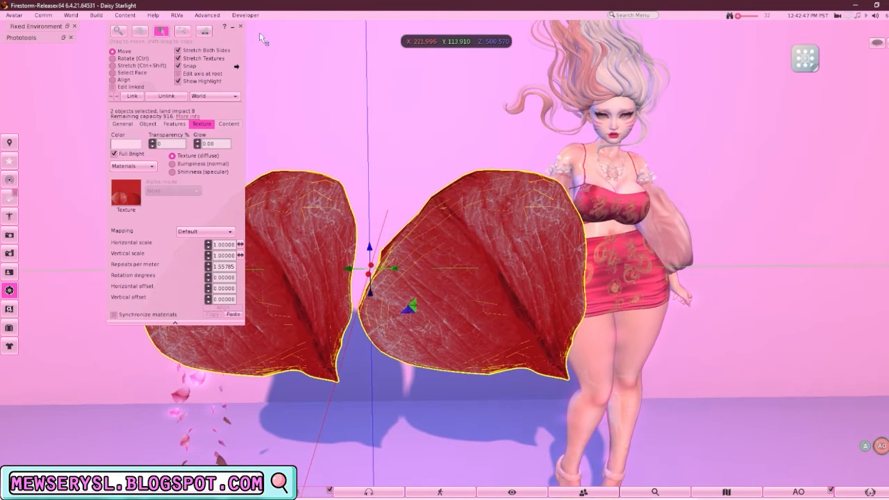
click(240, 26)
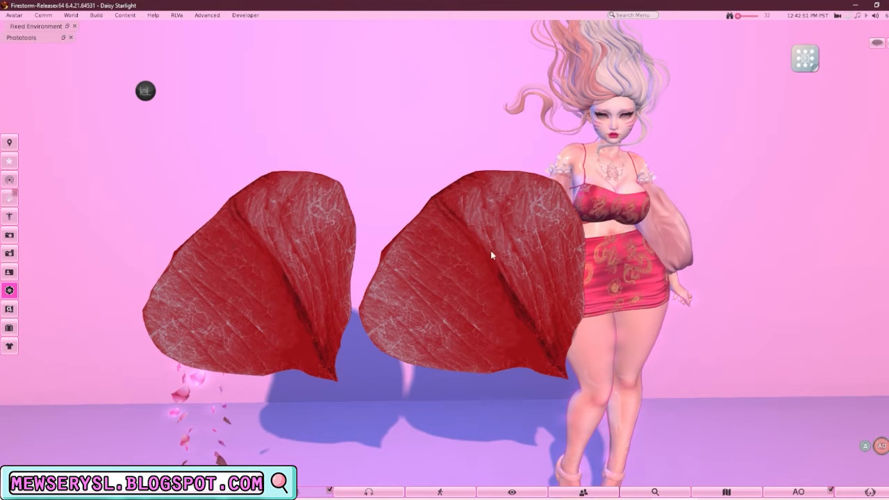
Edit the fully transparent object above the petals and lower it along the Z axis.
right_click(406, 132)
click(421, 145)
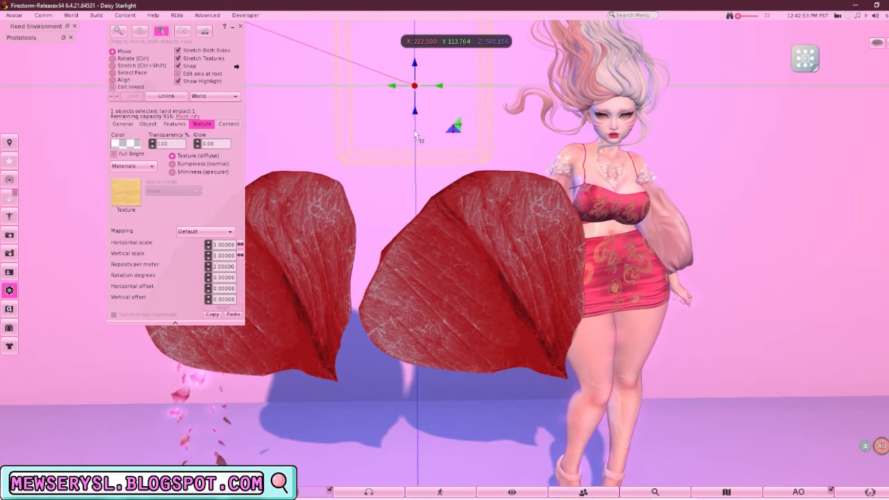
drag(414, 64, 414, 101)
Select the petal nearer the avatar, check its normal texture, and set its specular glossiness to 180.
click(471, 248)
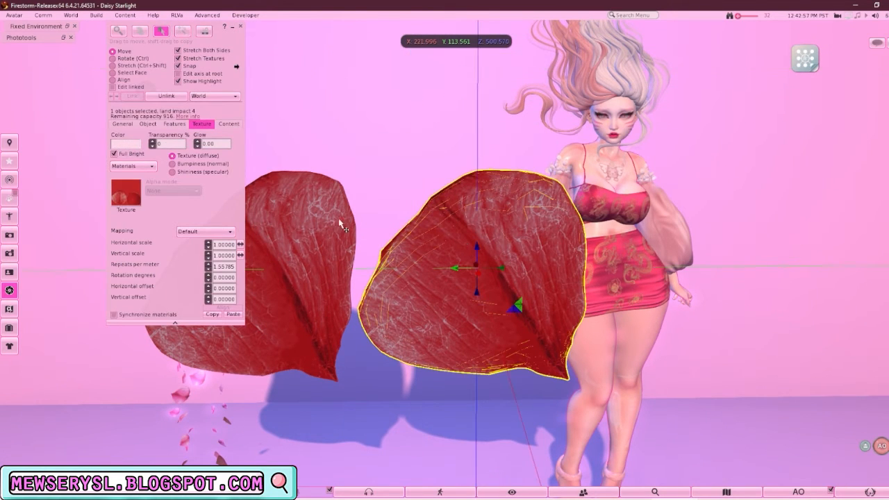
click(204, 164)
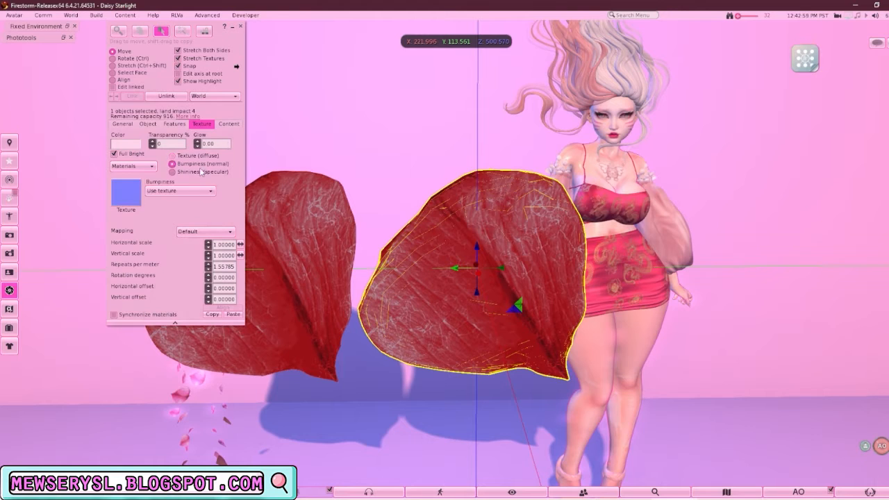
click(201, 172)
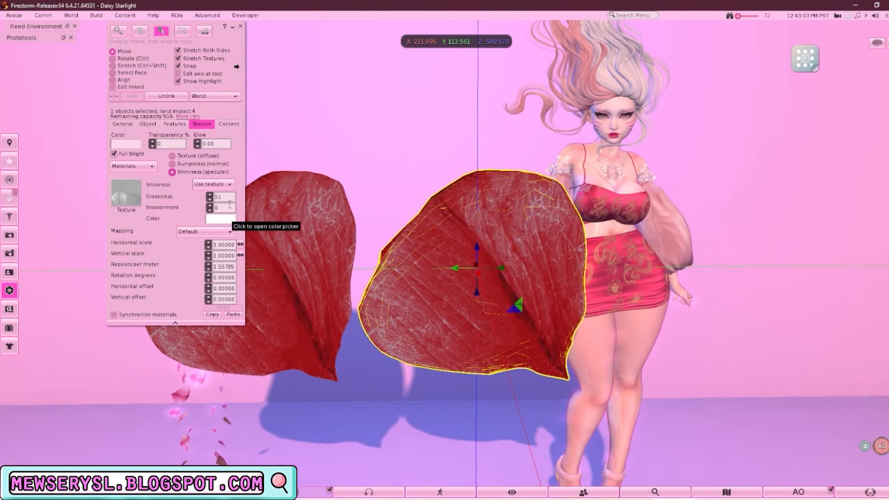
click(222, 197)
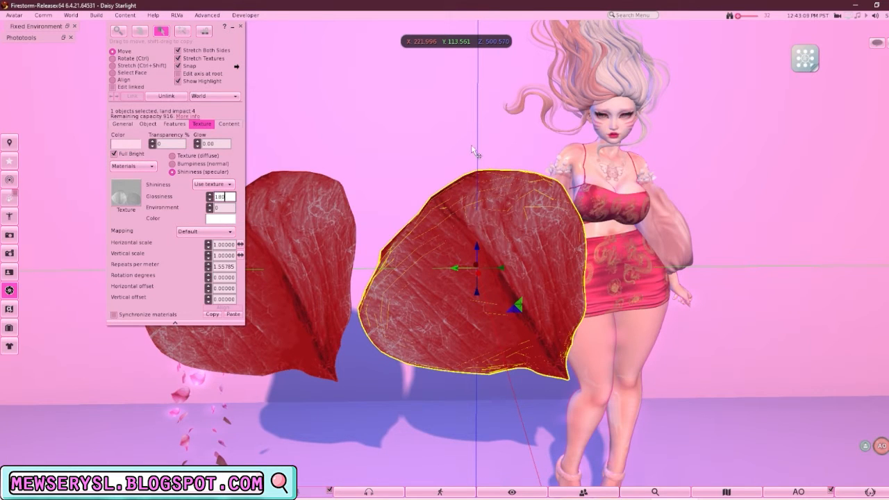
Set the Environment value of the petal's specular texture to 1.
key(Return)
click(216, 207)
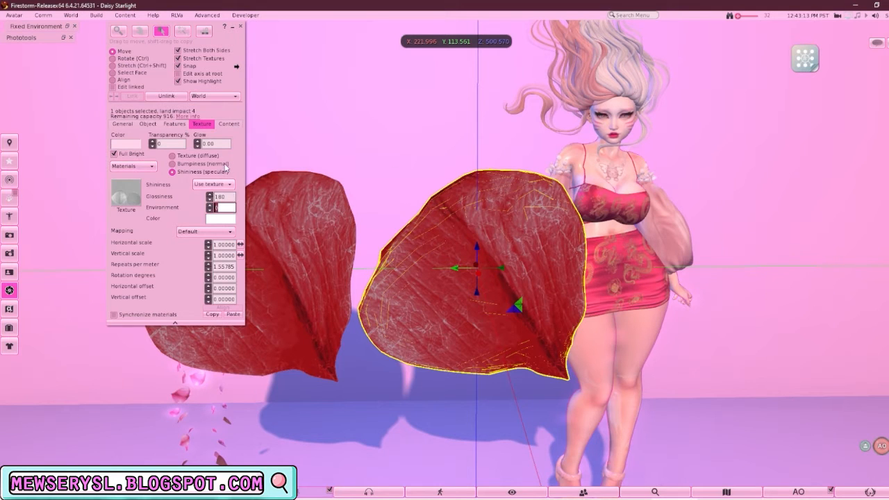
text(8)
key(Return)
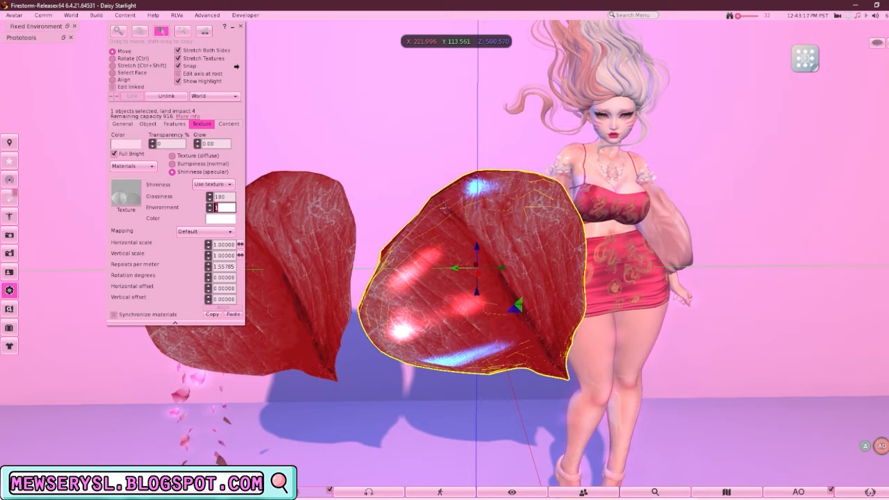
Try several greys for the petal's specular color and apply the light grey with RGB 191, 191, 191.
click(222, 220)
click(268, 174)
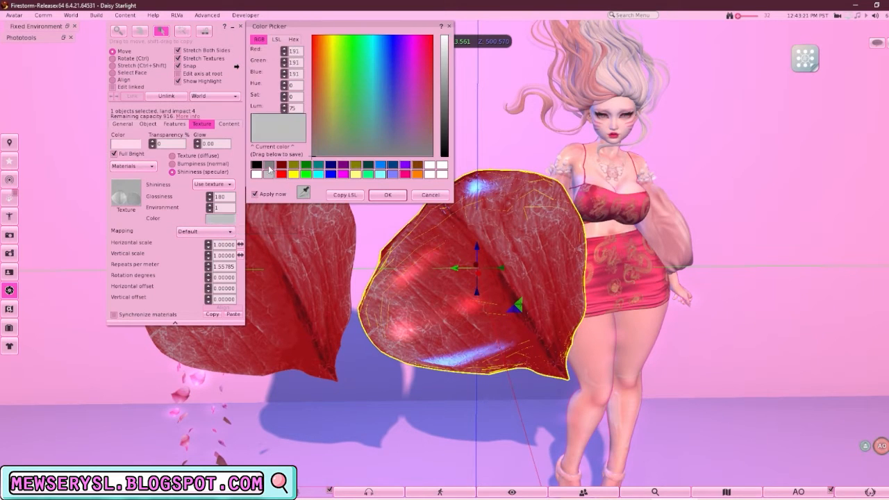
click(269, 165)
click(257, 165)
click(269, 165)
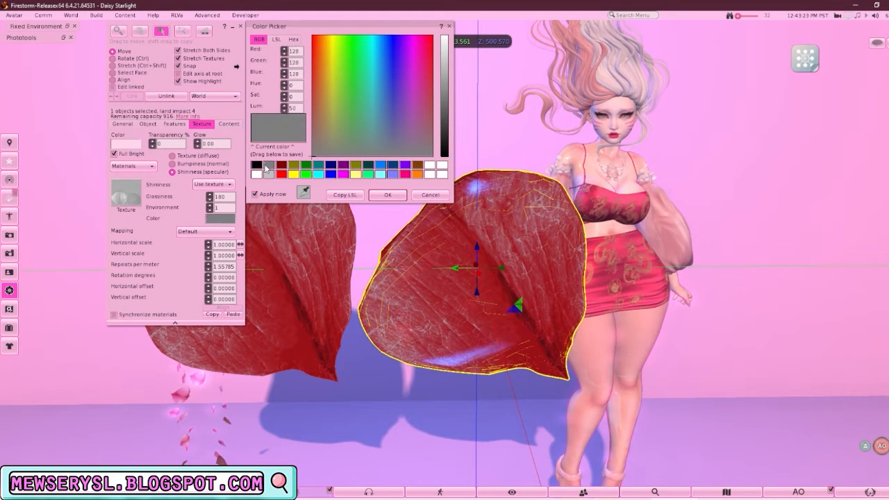
click(268, 174)
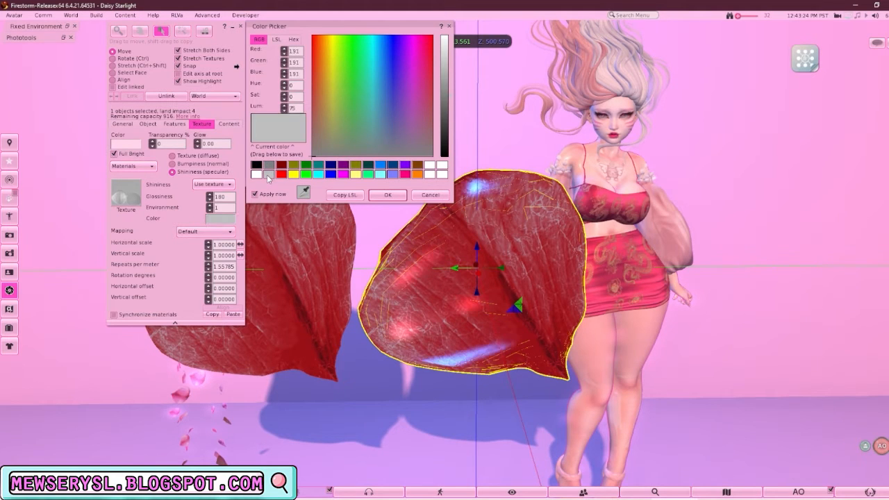
click(388, 195)
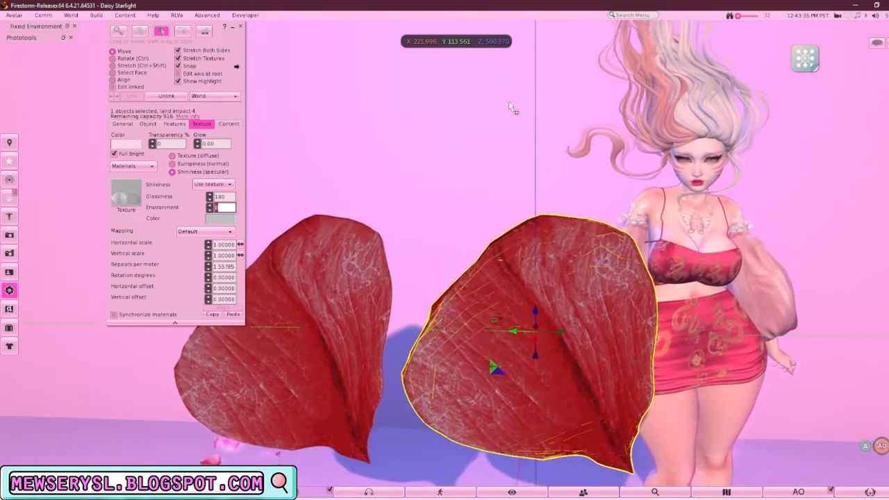
Select the fully transparent object above the petals and move it to X 221.500 and Z 501.285.
click(509, 101)
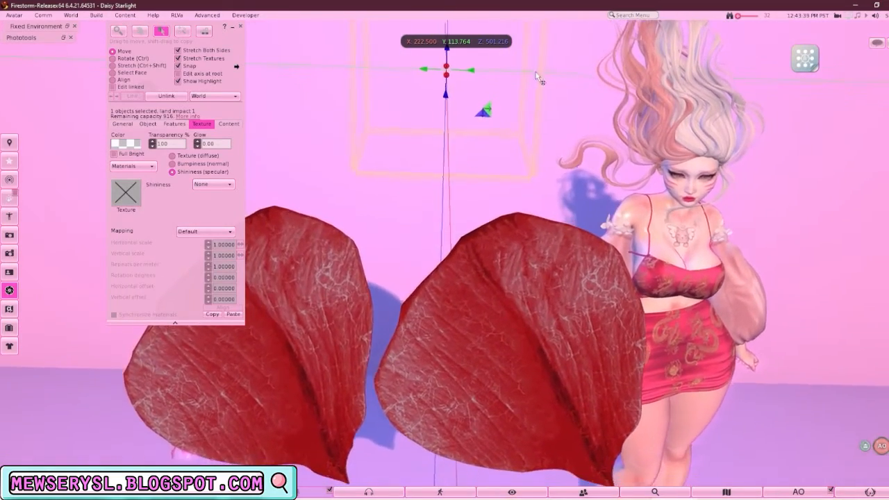
drag(443, 79, 441, 167)
drag(456, 217, 405, 211)
drag(564, 149, 576, 115)
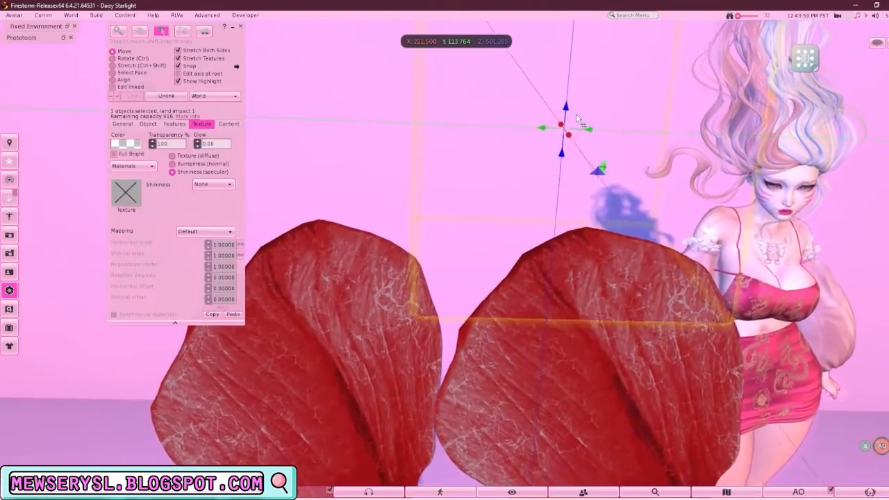
Select the petal nearer the avatar and examine its normal, specular and diffuse texture settings and its surface up close.
click(585, 354)
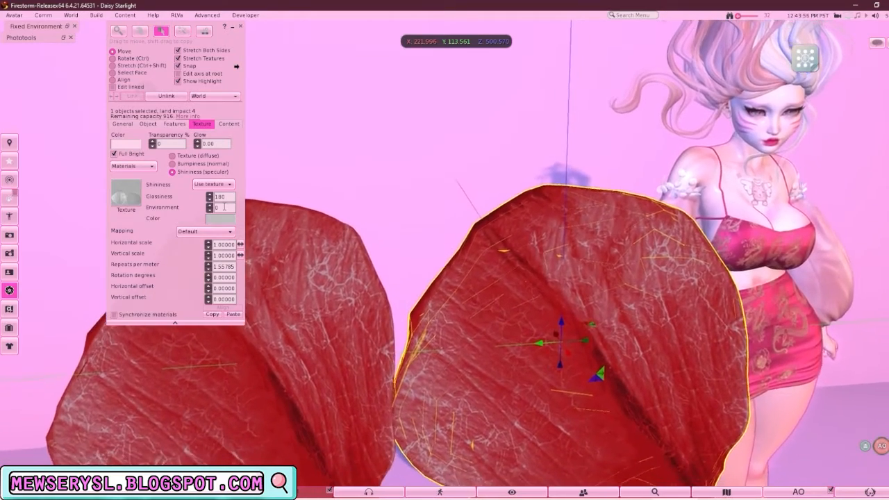
click(201, 164)
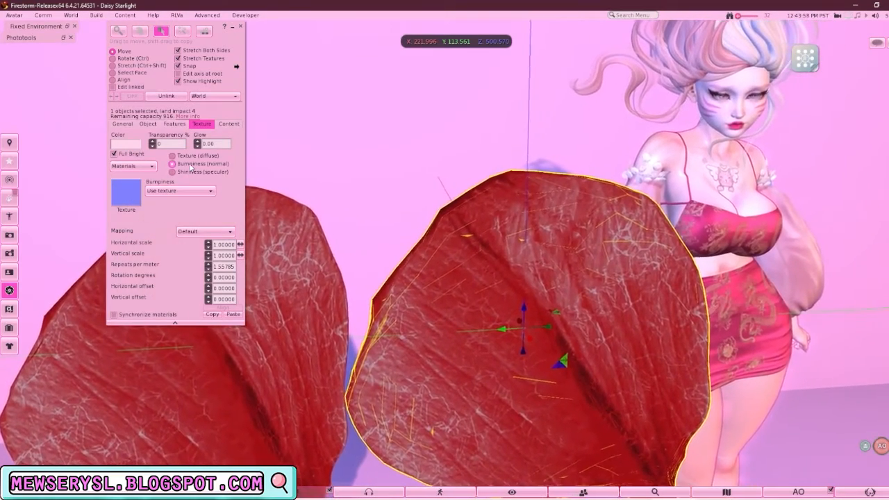
click(204, 173)
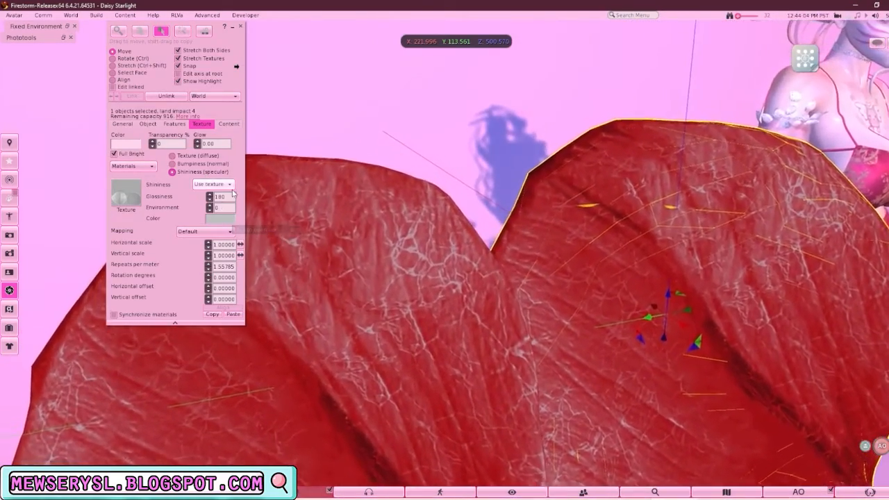
click(361, 252)
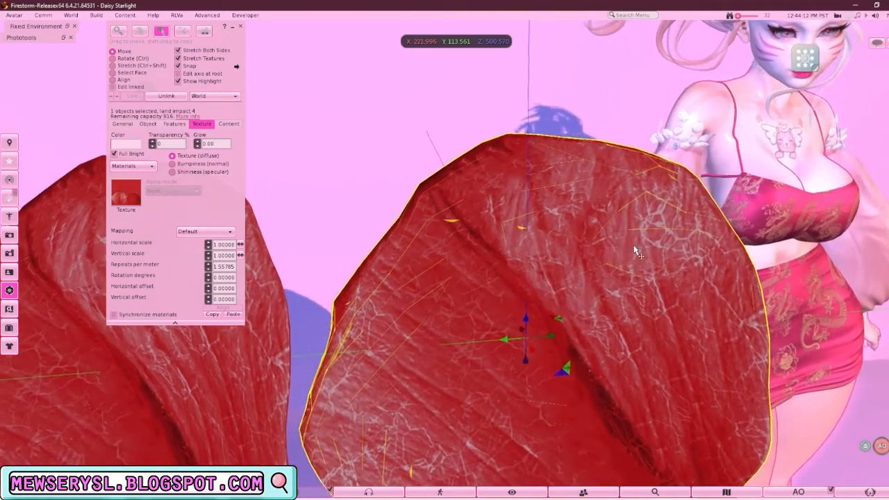
scroll(547, 281, down, 4)
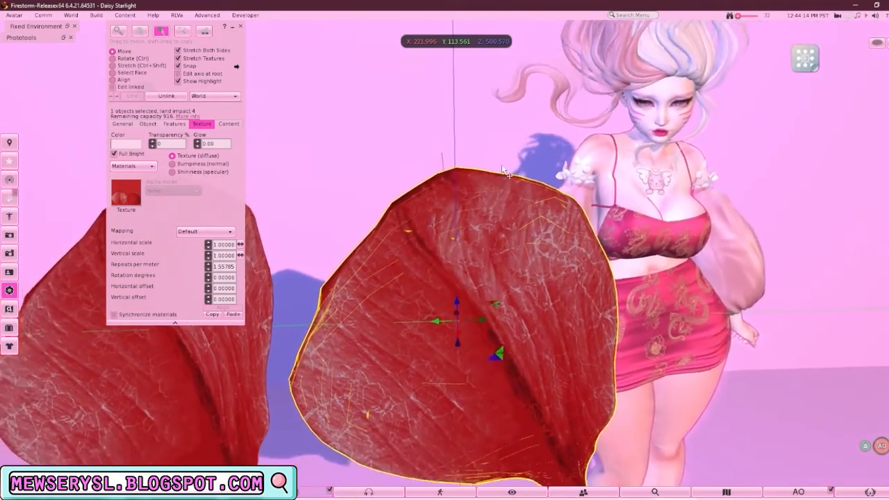
Select the transparent object above the petals and raise it to Z 501.310.
click(426, 122)
drag(408, 95, 409, 62)
Reselect the petal nearer the avatar, inspect its surface and its normal and specular settings, and finish editing.
click(498, 312)
scroll(503, 308, up, 5)
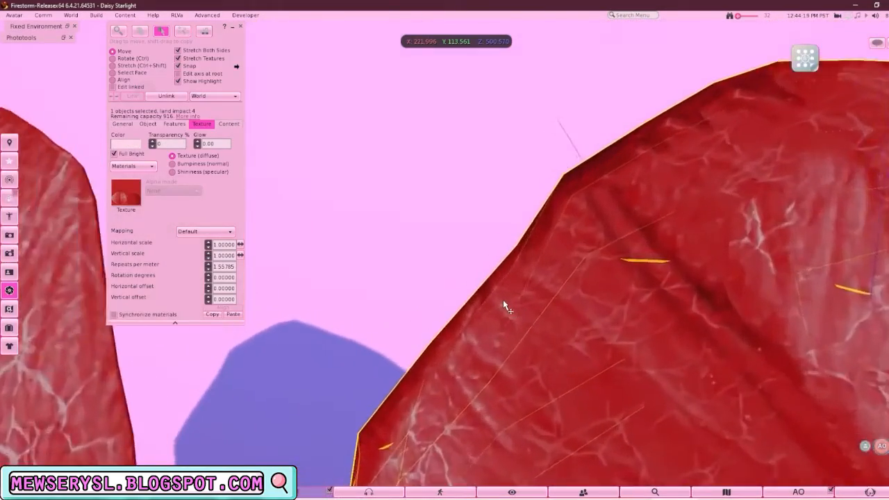
scroll(258, 70, down, 4)
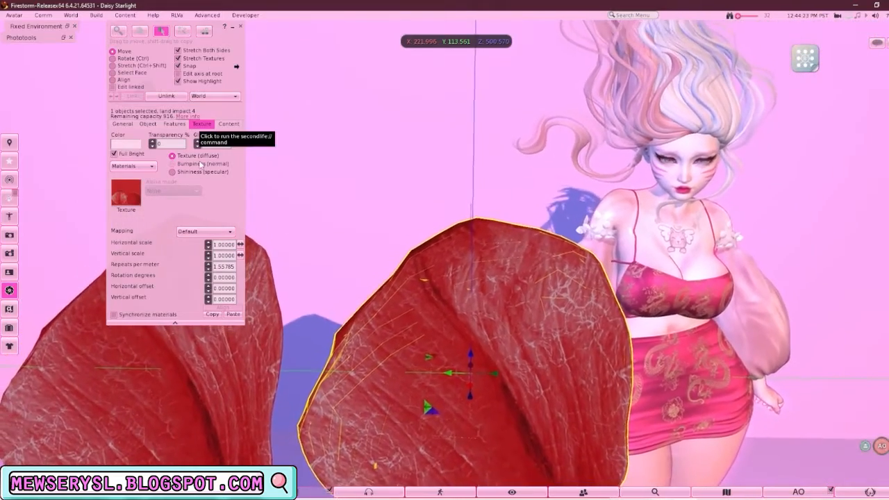
click(202, 165)
click(172, 172)
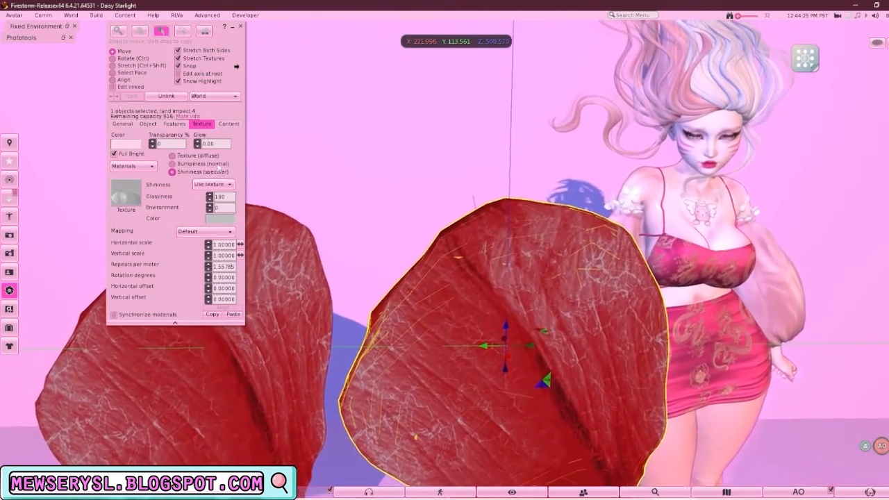
click(240, 26)
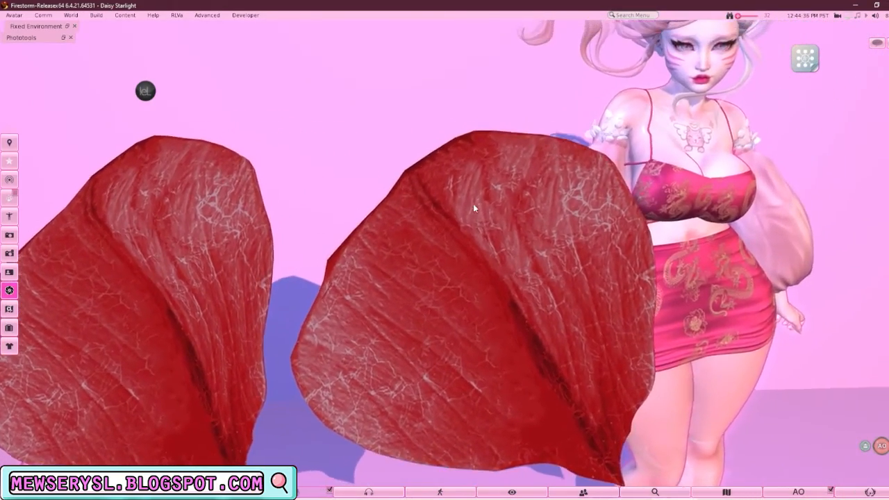
Edit the transparent object above the petals, move it along the Y axis to 113.600, and finish editing.
right_click(378, 69)
click(415, 77)
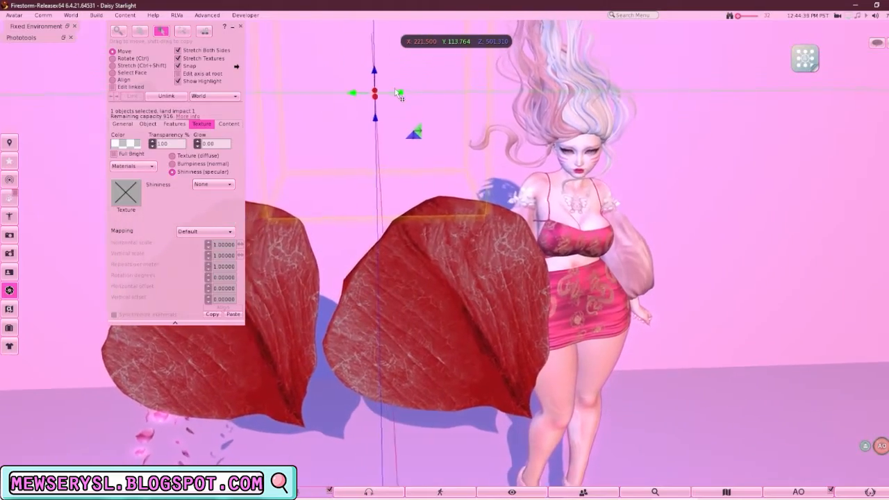
drag(401, 97, 466, 109)
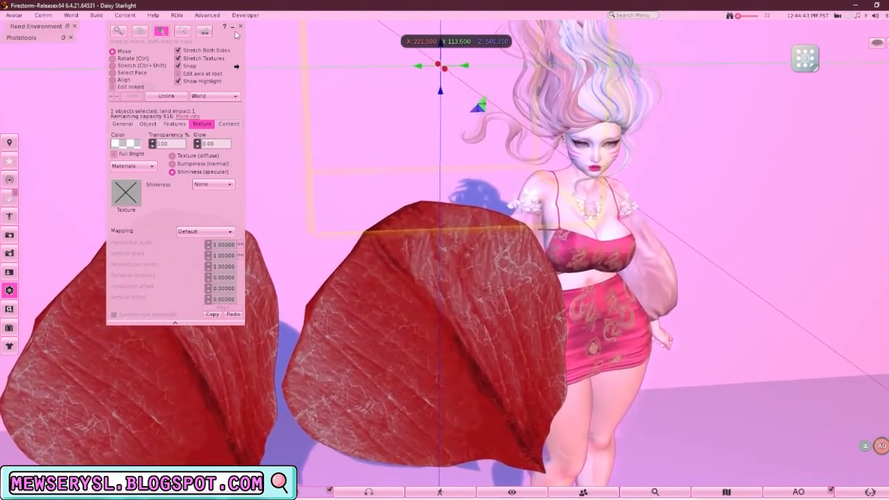
click(240, 26)
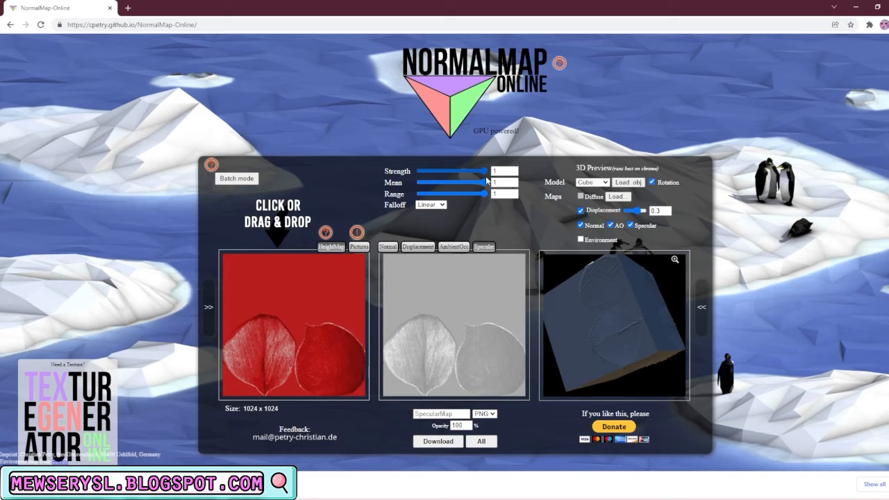
In NormalMap Online, set the specular map's Mean to 1 and display the normal map settings.
mouse_move(485, 182)
mouse_down()
mouse_move(472, 182)
mouse_move(501, 184)
mouse_up()
click(389, 247)
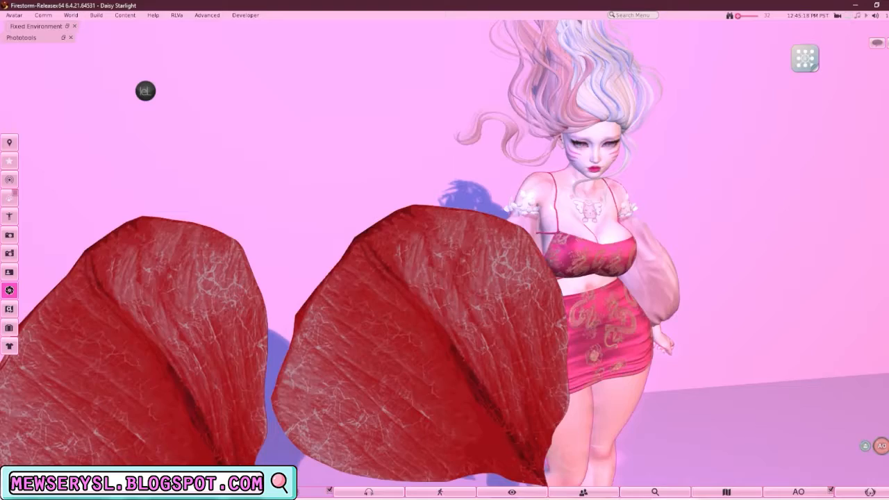
In Firestorm, add NormalMap (5) from Downloads as a local texture for the nearer petal's bumpiness (normal), accept the selection, and finish editing.
right_click(414, 283)
click(445, 292)
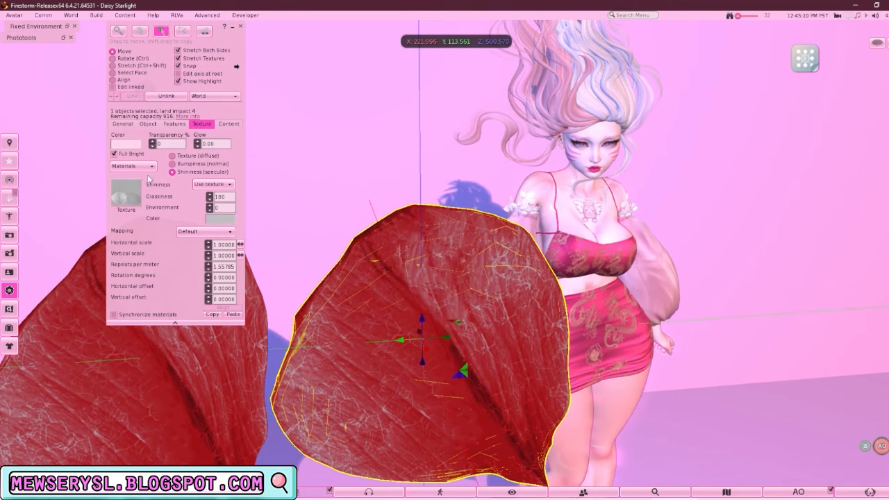
click(173, 164)
click(131, 200)
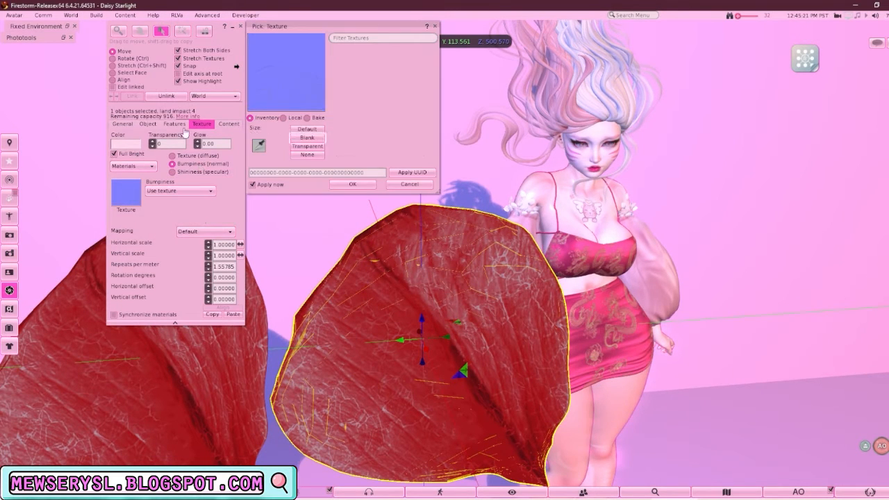
click(295, 118)
click(307, 129)
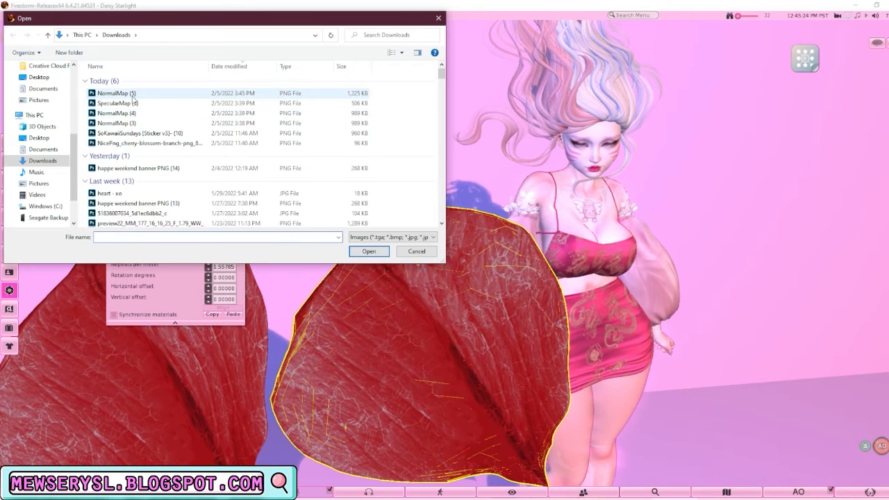
double_click(134, 94)
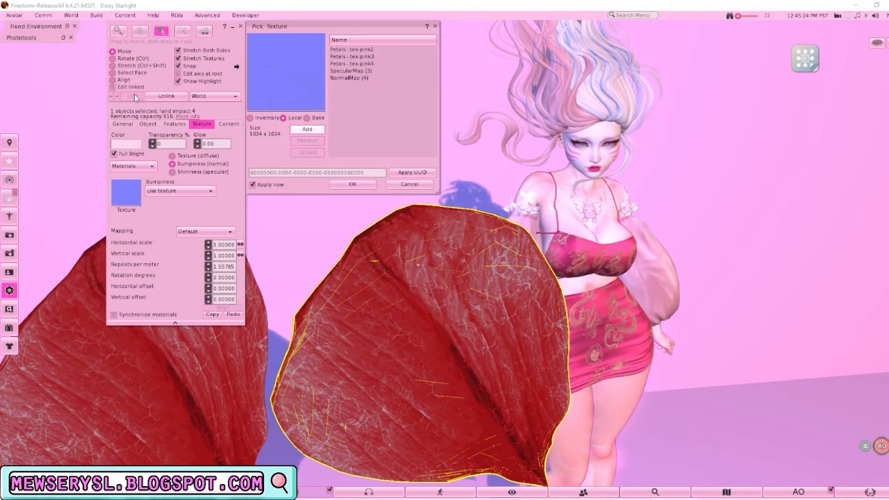
click(352, 185)
click(241, 26)
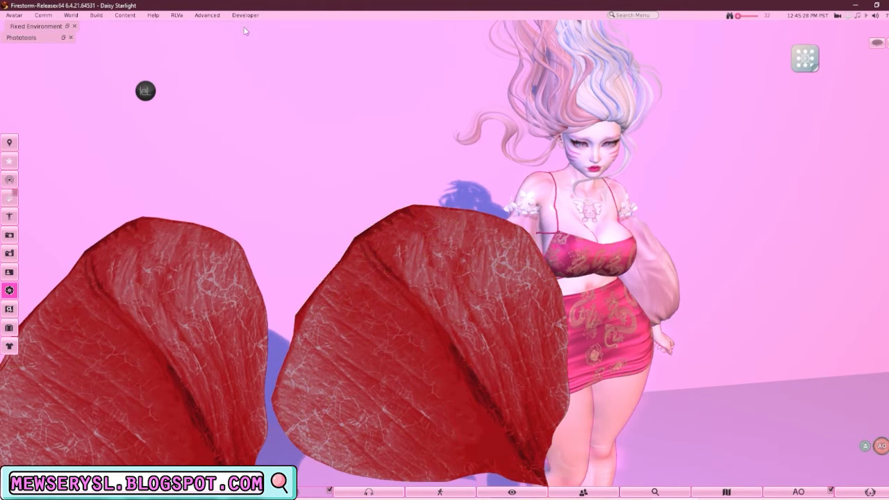
Edit the transparent object, shift it along the Y axis to 113.586, check its light features, and finish editing.
mouse_move(472, 256)
alt+mouse_down()
mouse_move(491, 259)
mouse_move(484, 249)
alt+mouse_up()
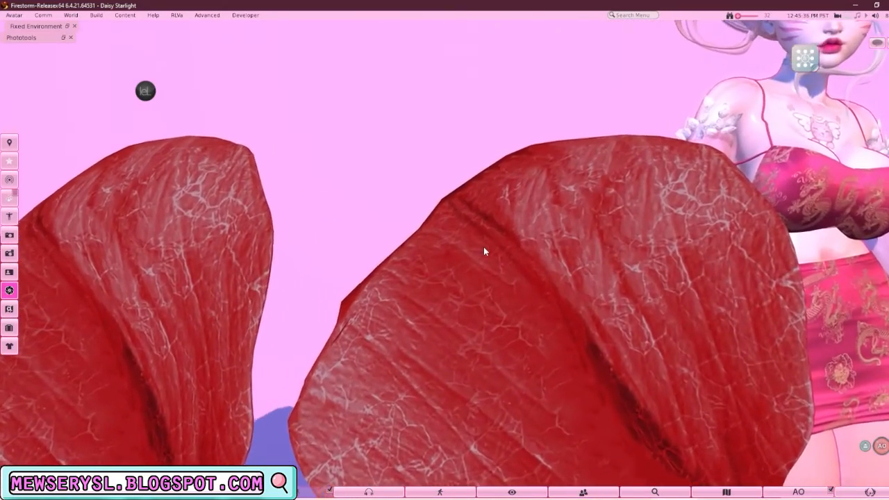
scroll(484, 246, down, 3)
right_click(448, 70)
click(481, 92)
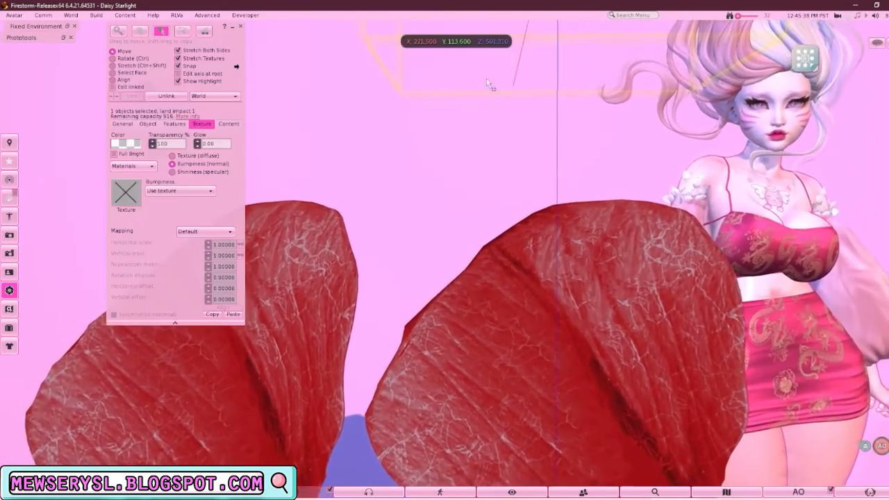
key(ctrl+b)
key(ctrl+b)
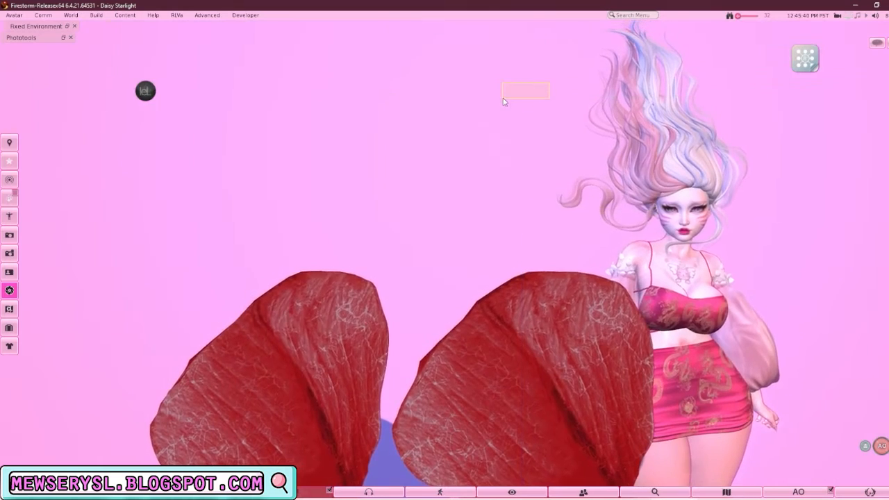
click(511, 133)
mouse_move(539, 116)
mouse_down()
mouse_move(455, 118)
mouse_move(536, 117)
mouse_up()
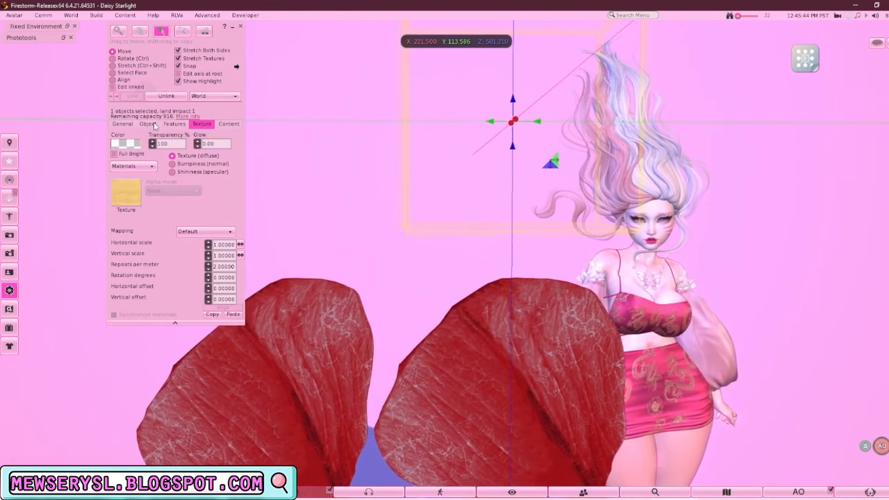
click(174, 123)
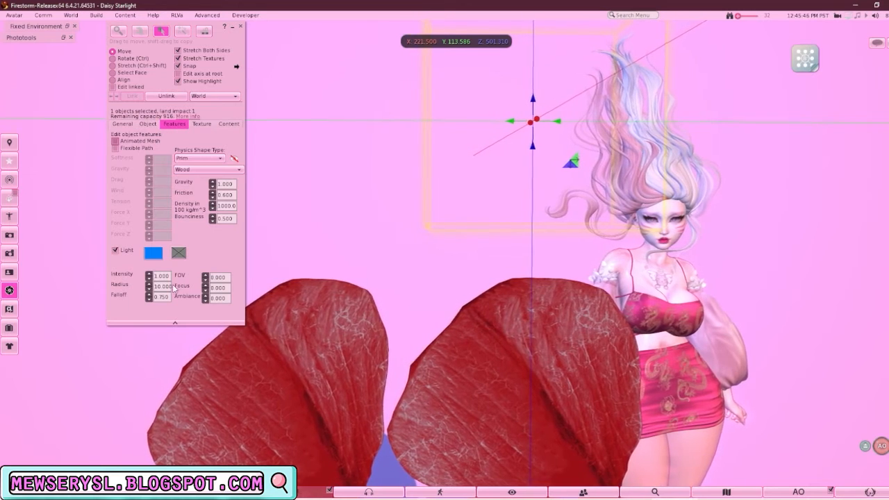
click(240, 27)
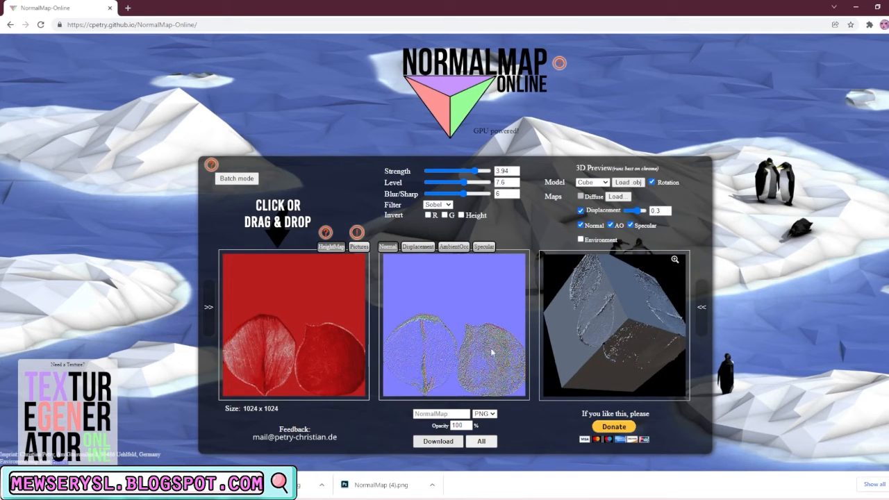
In NormalMap Online, download the specular map as a PNG.
click(488, 246)
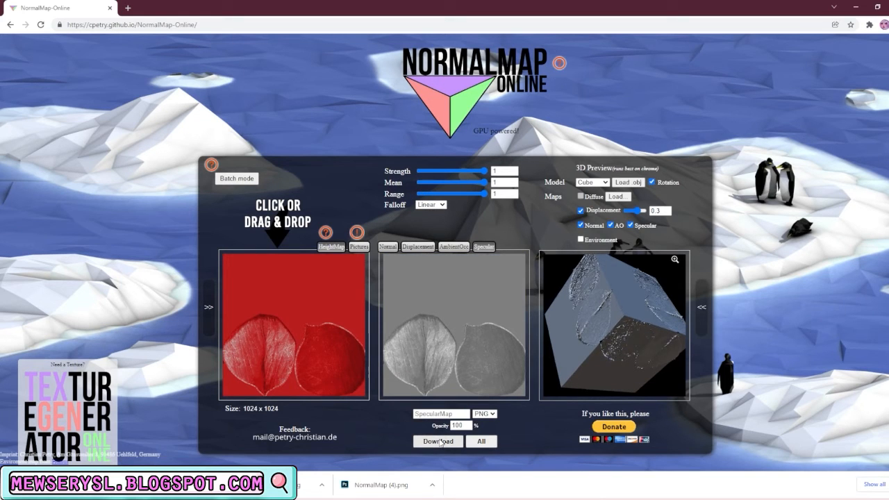
click(440, 442)
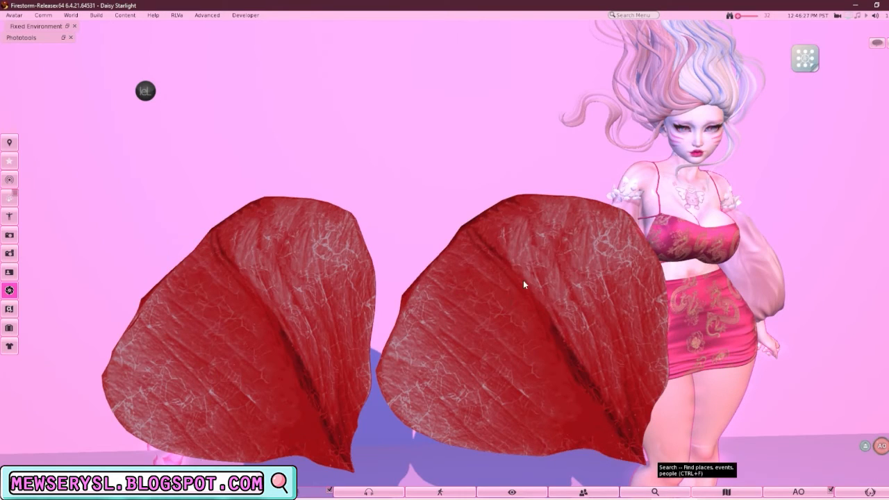
In Firestorm, edit the petal beside the avatar and apply the local texture SpecularMap (4) as its shininess (specular) map.
right_click(523, 280)
click(548, 299)
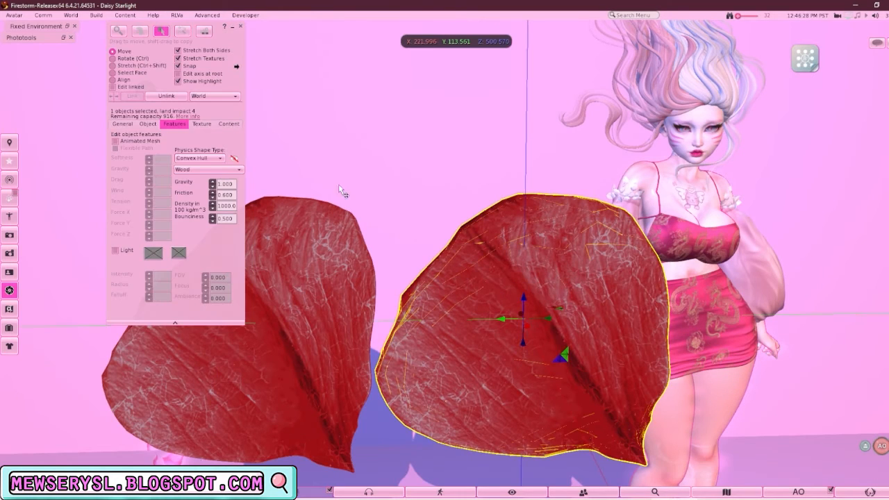
click(202, 123)
click(192, 172)
click(125, 192)
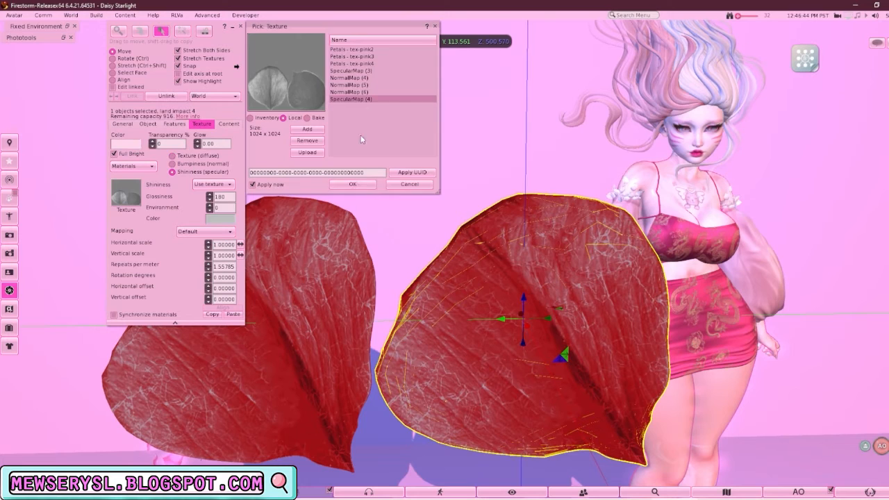
click(352, 185)
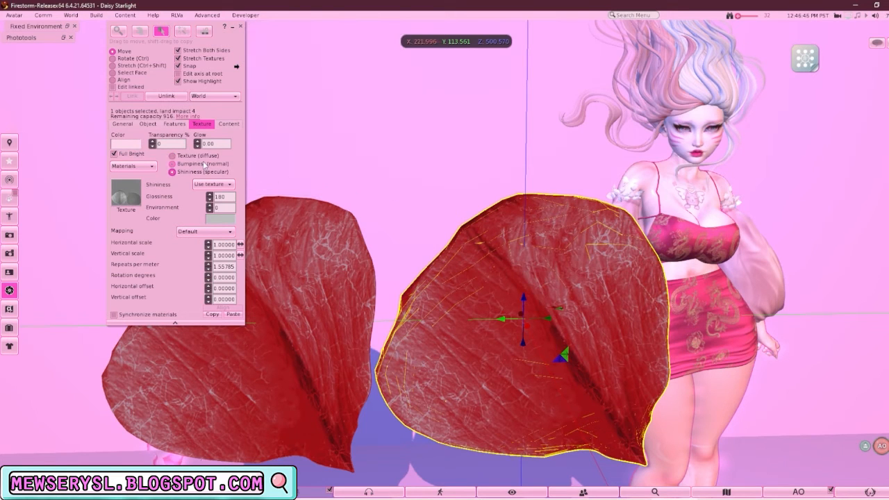
Set the petal's specular glossiness to 225 and environment to 1, display its diffuse texture settings, and finish editing.
click(203, 164)
click(189, 172)
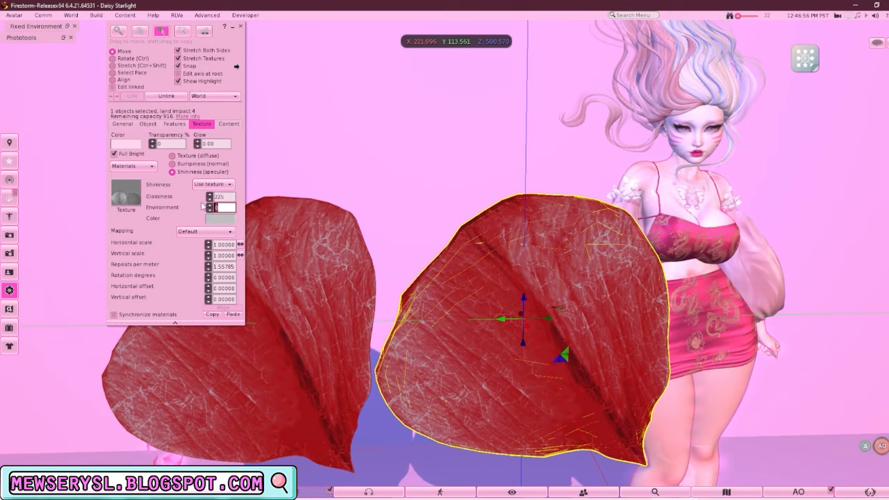
text(1)
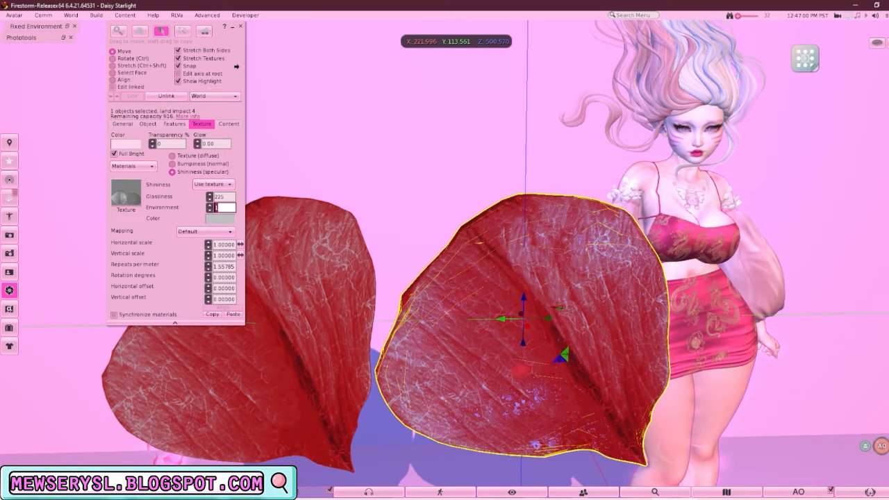
click(205, 155)
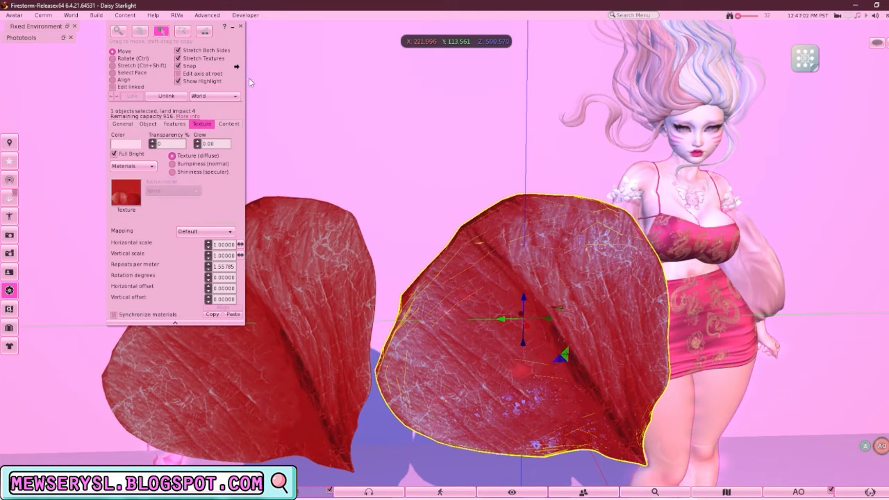
click(241, 27)
Inspect the petal's shiny surface up close, briefly reopening and closing its texture settings.
scroll(240, 32, up, 3)
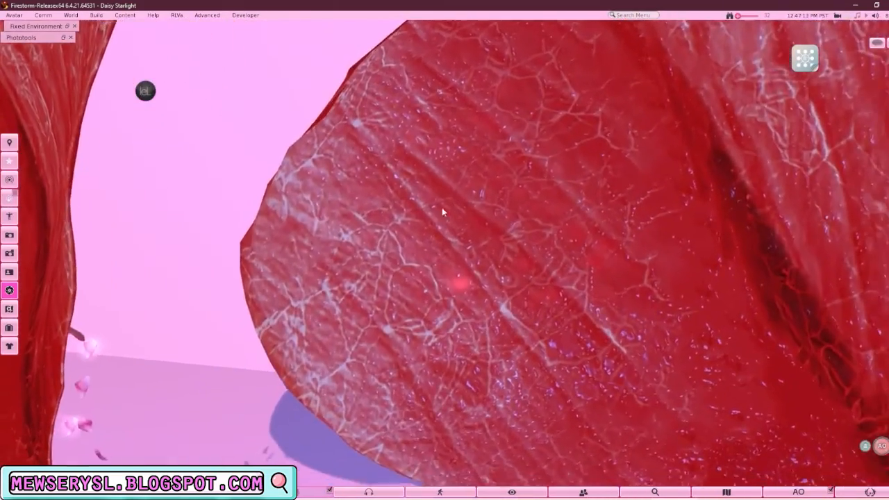
right_click(475, 188)
click(496, 202)
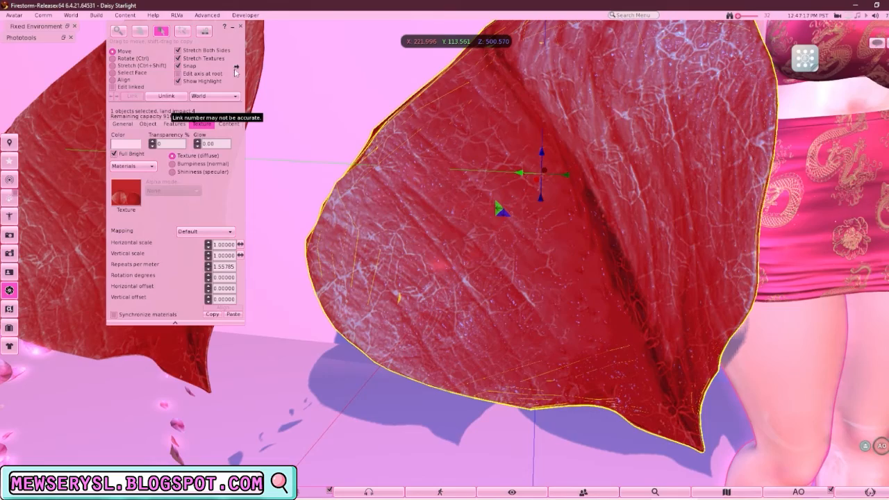
click(240, 27)
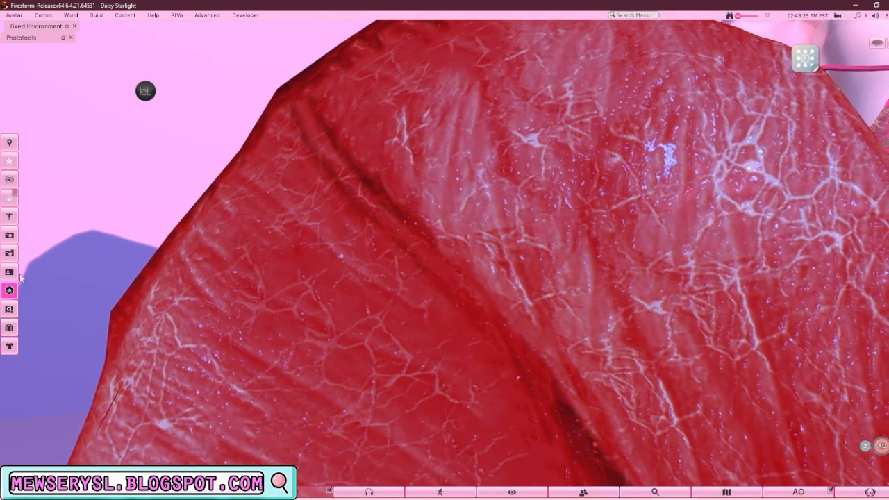
Save a 1920 x 1027 PNG snapshot of the petal close-up to Downloads as Snapshot and close the snapshot window.
click(10, 237)
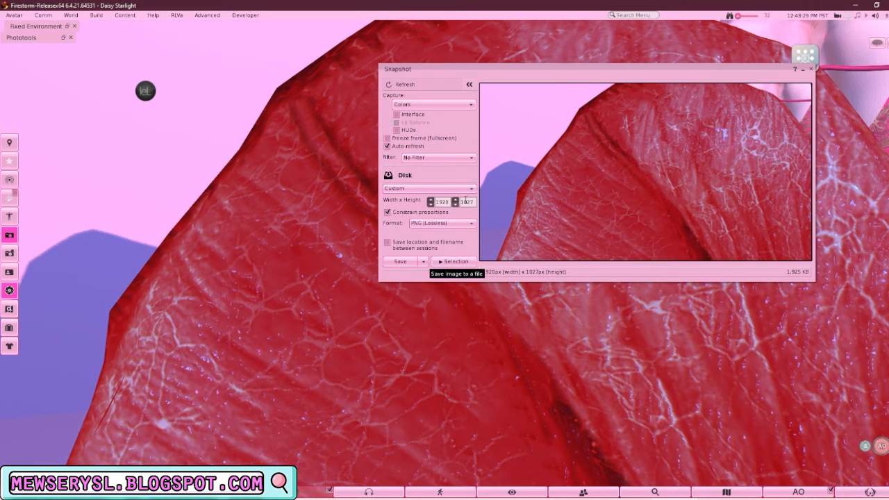
click(401, 261)
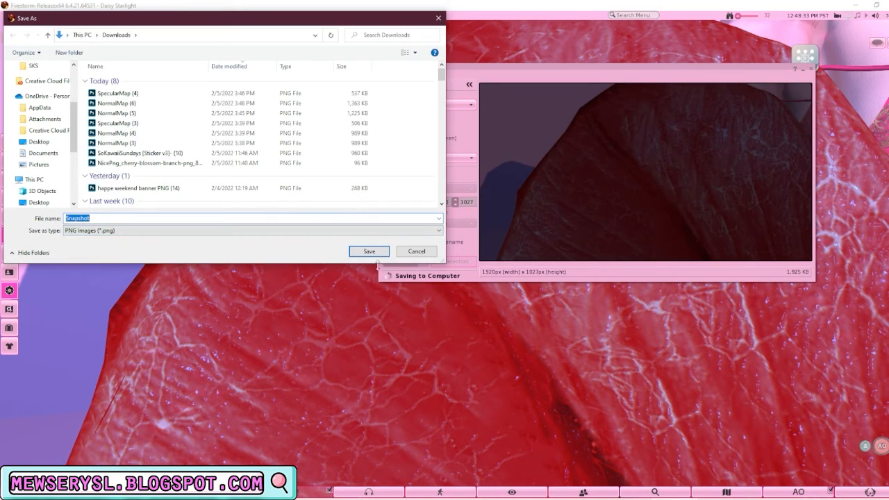
click(382, 253)
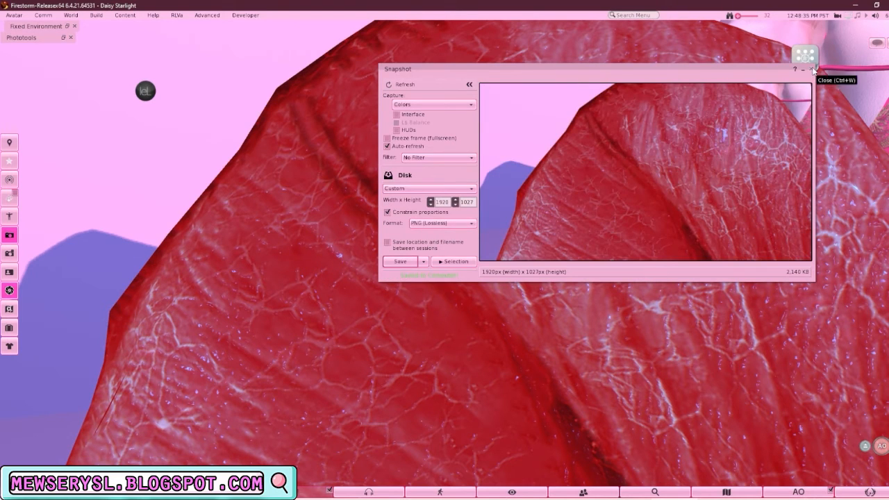
click(814, 70)
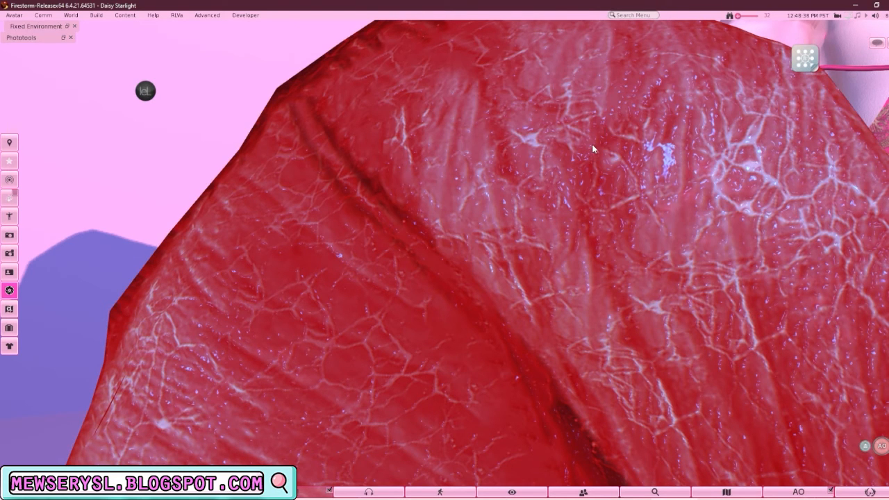